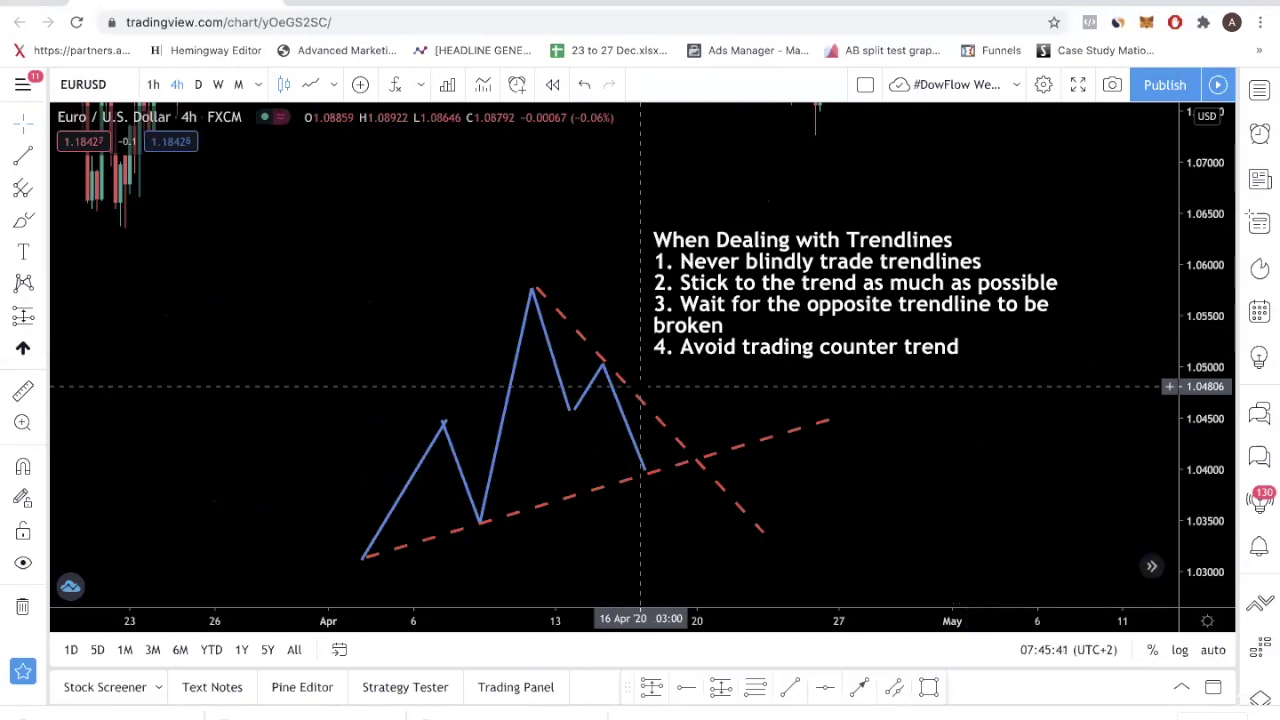
Step: Draw a small rectangle where the last down leg meets the rising dashed trendline, and adjust the trendline's start at the first low
{"action": "left_click_drag", "start_coordinate": [533, 346], "coordinate": [574, 324]}
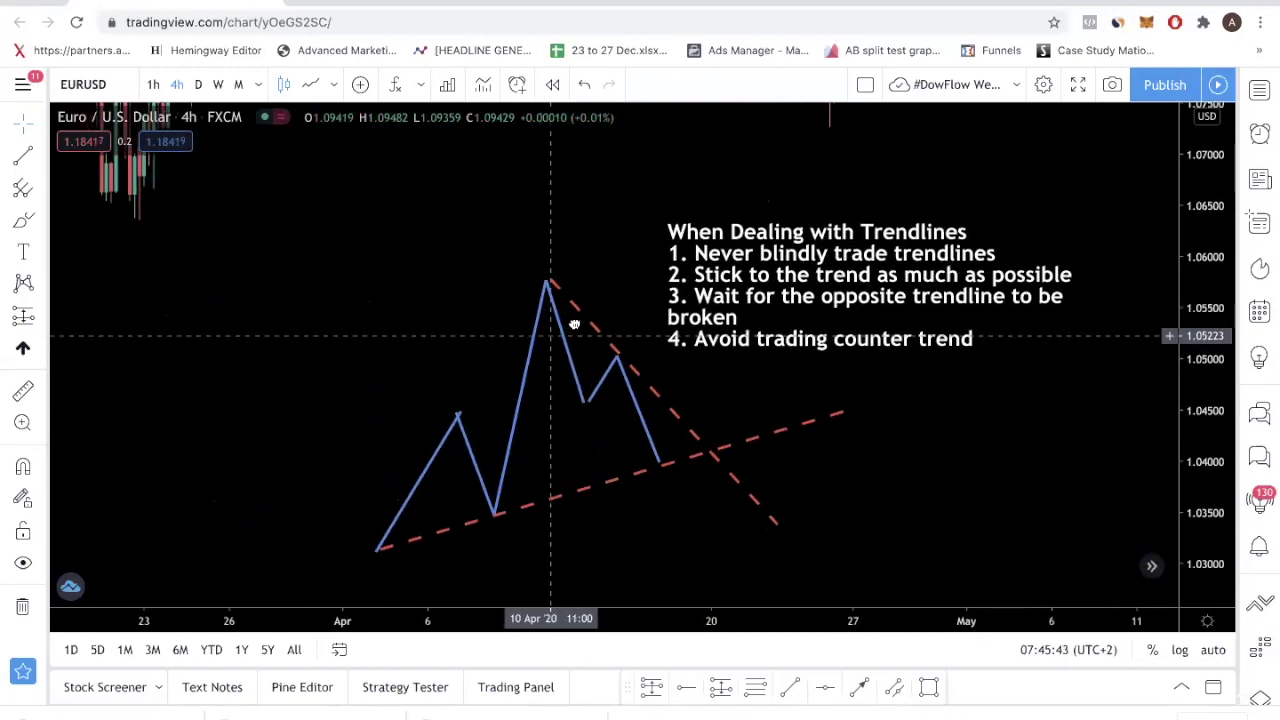
{"action": "left_click_drag", "start_coordinate": [426, 382], "coordinate": [496, 313]}
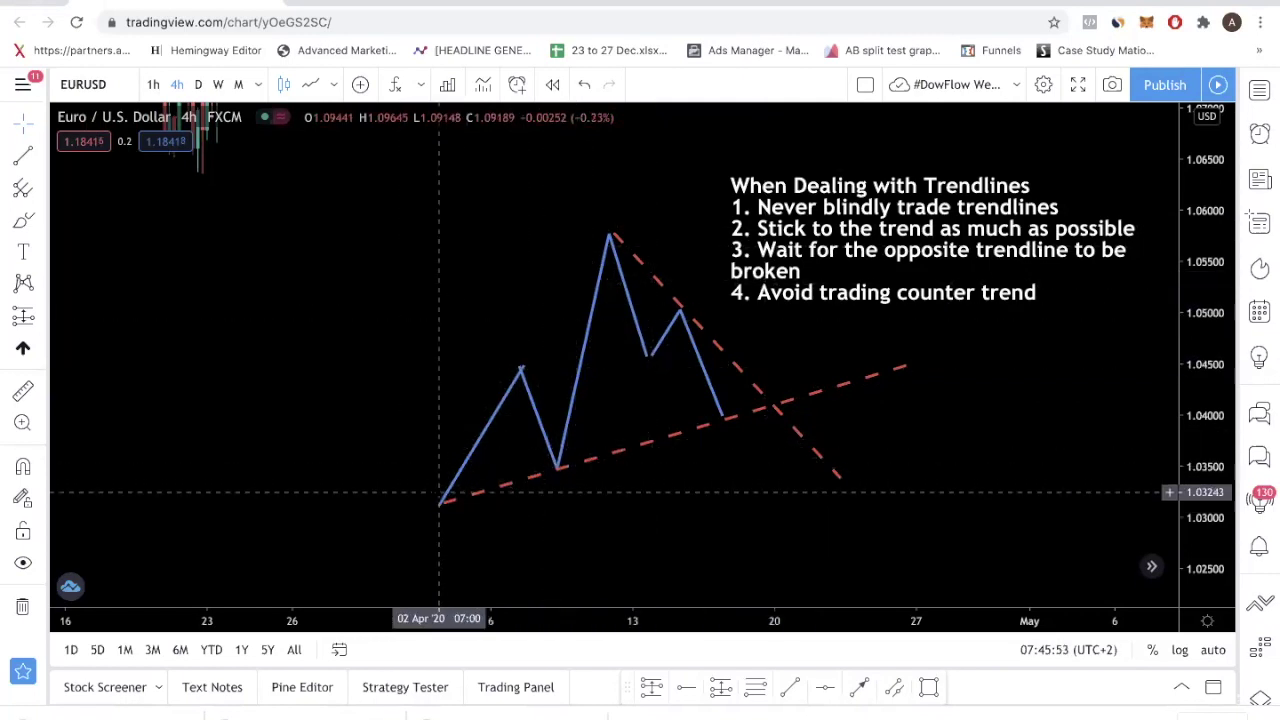
{"action": "left_click", "coordinate": [477, 494]}
{"action": "left_click", "coordinate": [98, 490]}
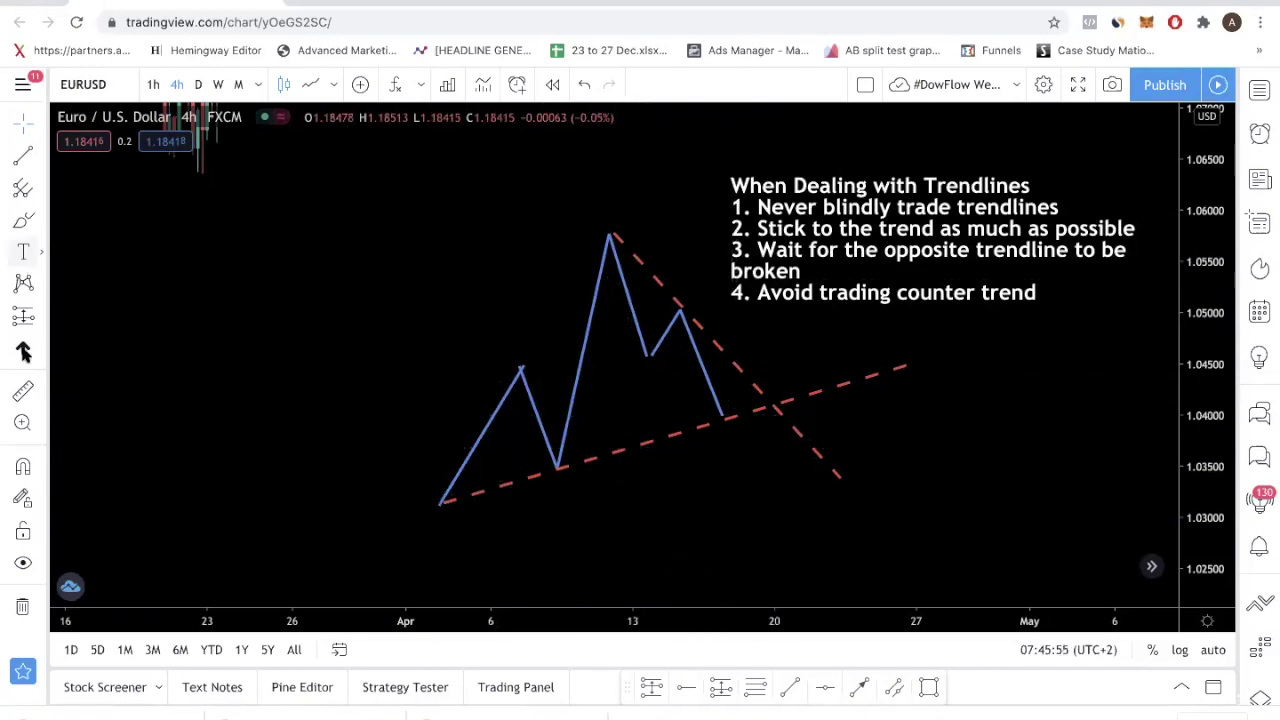
{"action": "left_click", "coordinate": [929, 687]}
{"action": "left_click", "coordinate": [709, 409]}
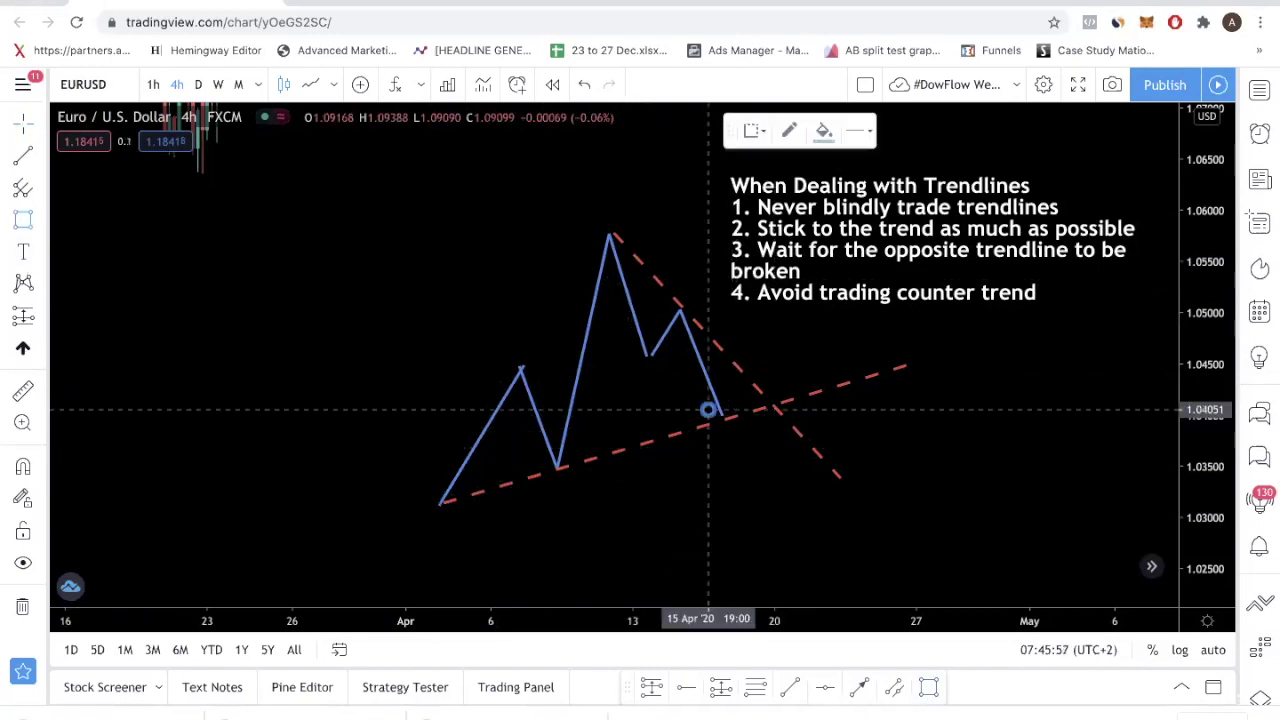
{"action": "left_click", "coordinate": [751, 429]}
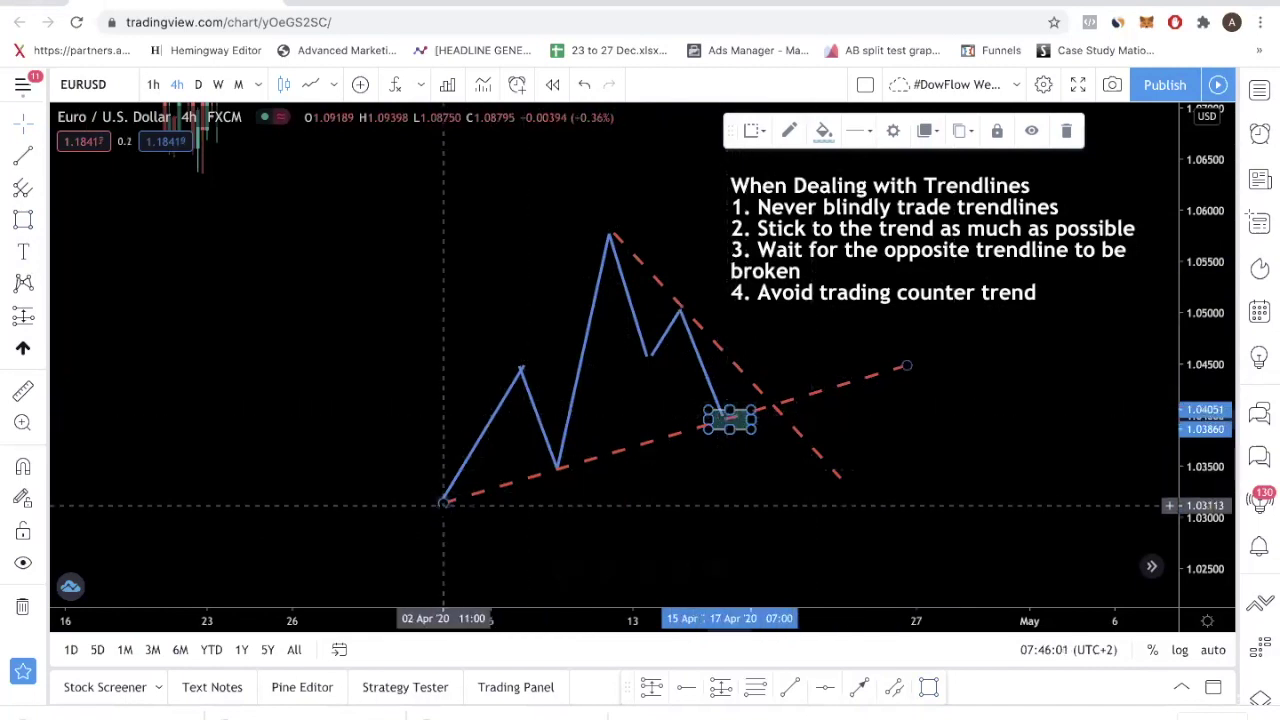
{"action": "left_click", "coordinate": [442, 497]}
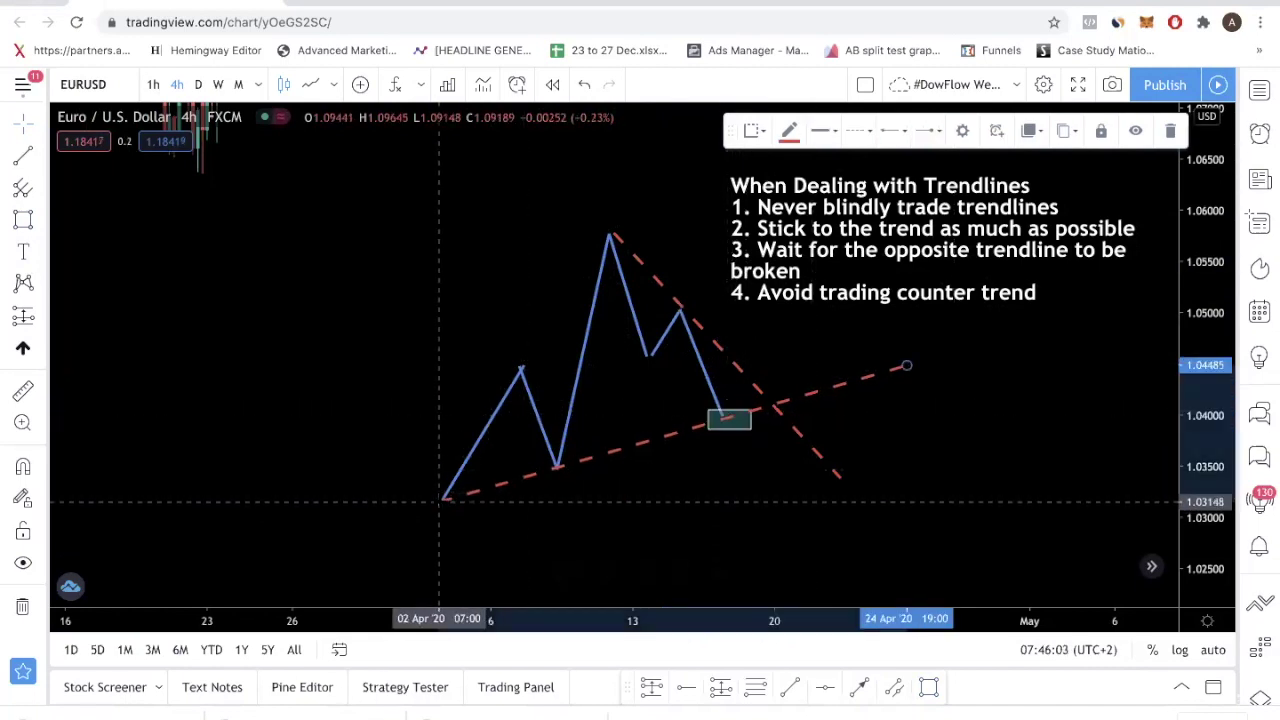
Step: Draw a trend line from the blue zigzag's first low up to about 1.0441 on 31 Mar and open its settings
{"action": "left_click", "coordinate": [791, 690]}
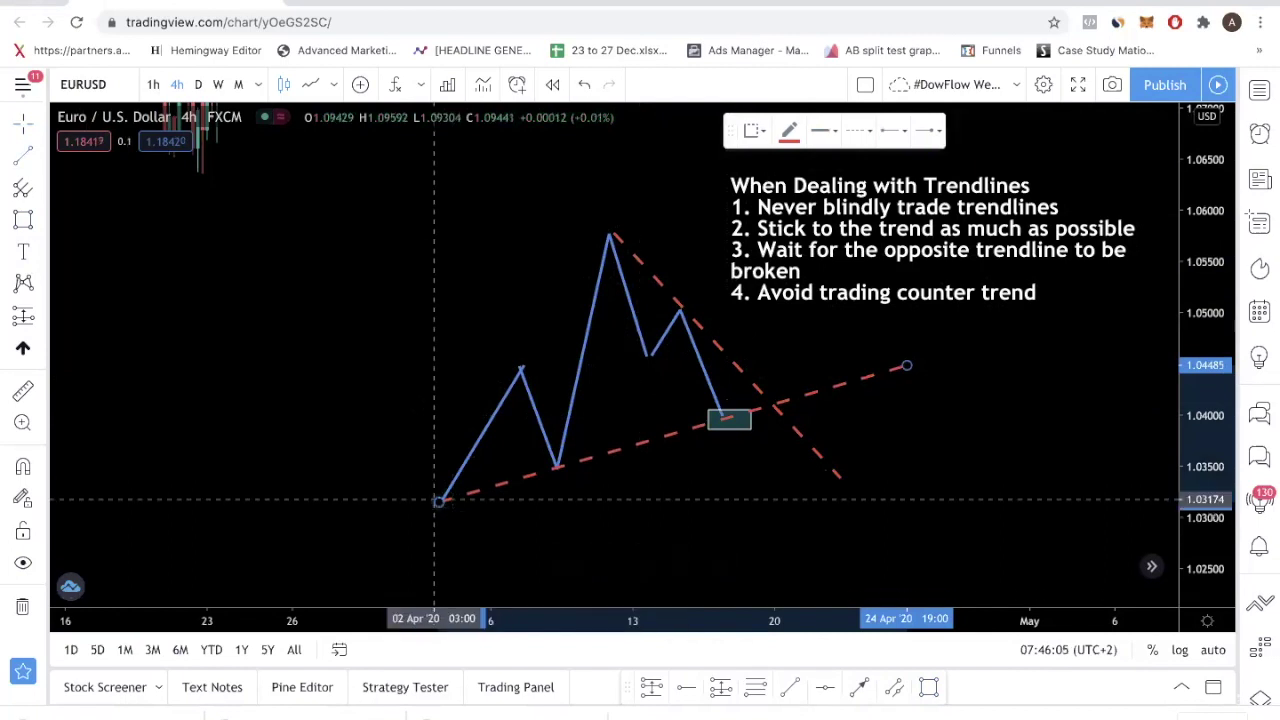
{"action": "left_click", "coordinate": [436, 500]}
{"action": "double_click", "coordinate": [396, 374]}
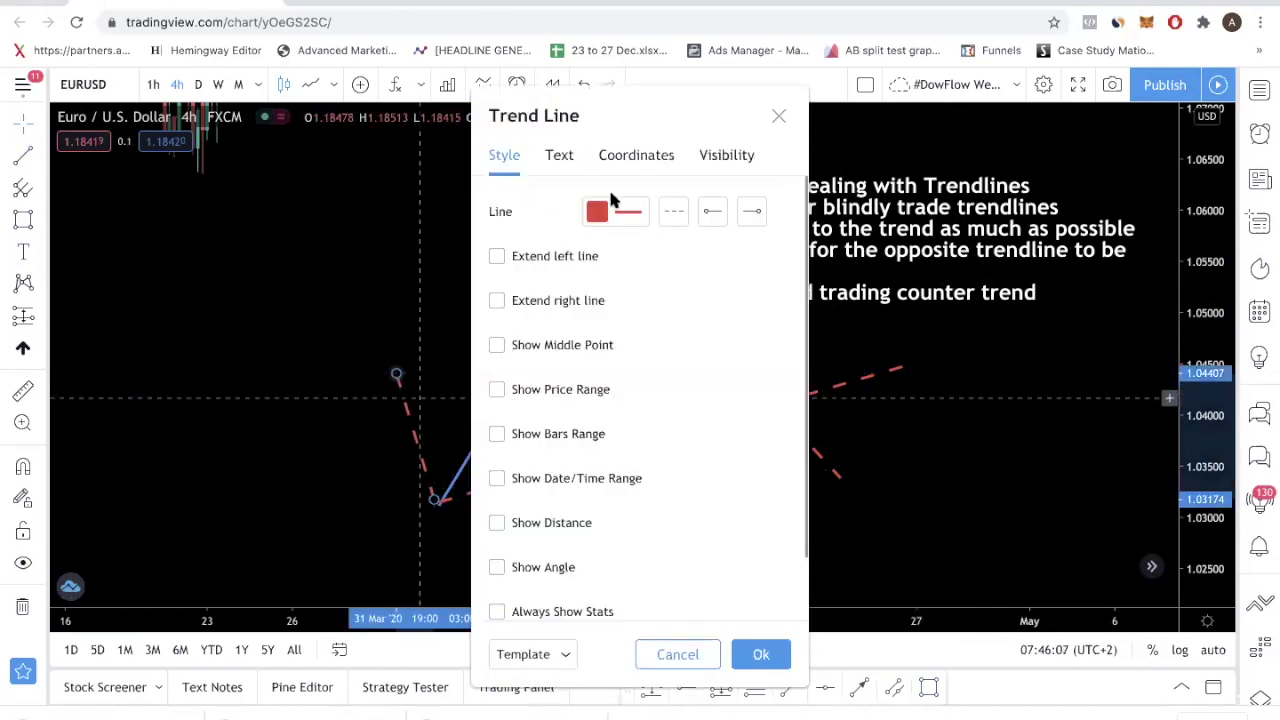
Step: Style the new trend line as a solid blue line
{"action": "left_click", "coordinate": [598, 211]}
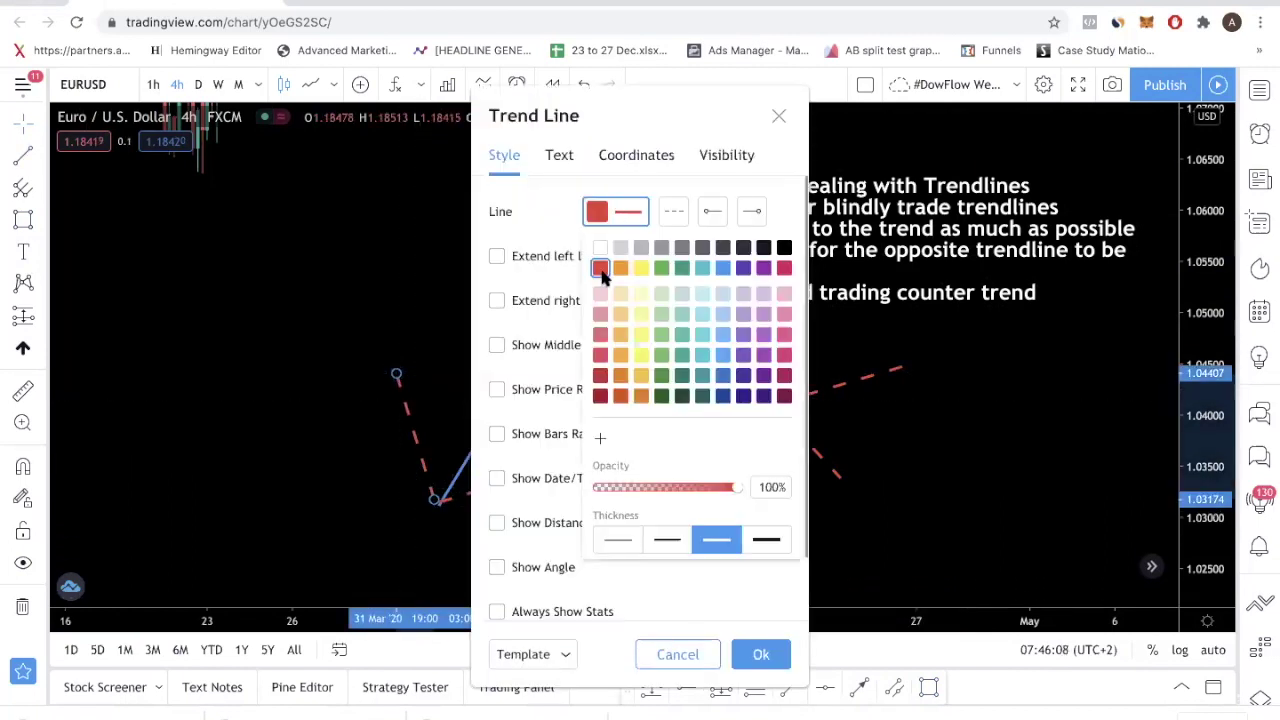
{"action": "left_click", "coordinate": [722, 270]}
{"action": "left_click", "coordinate": [676, 211]}
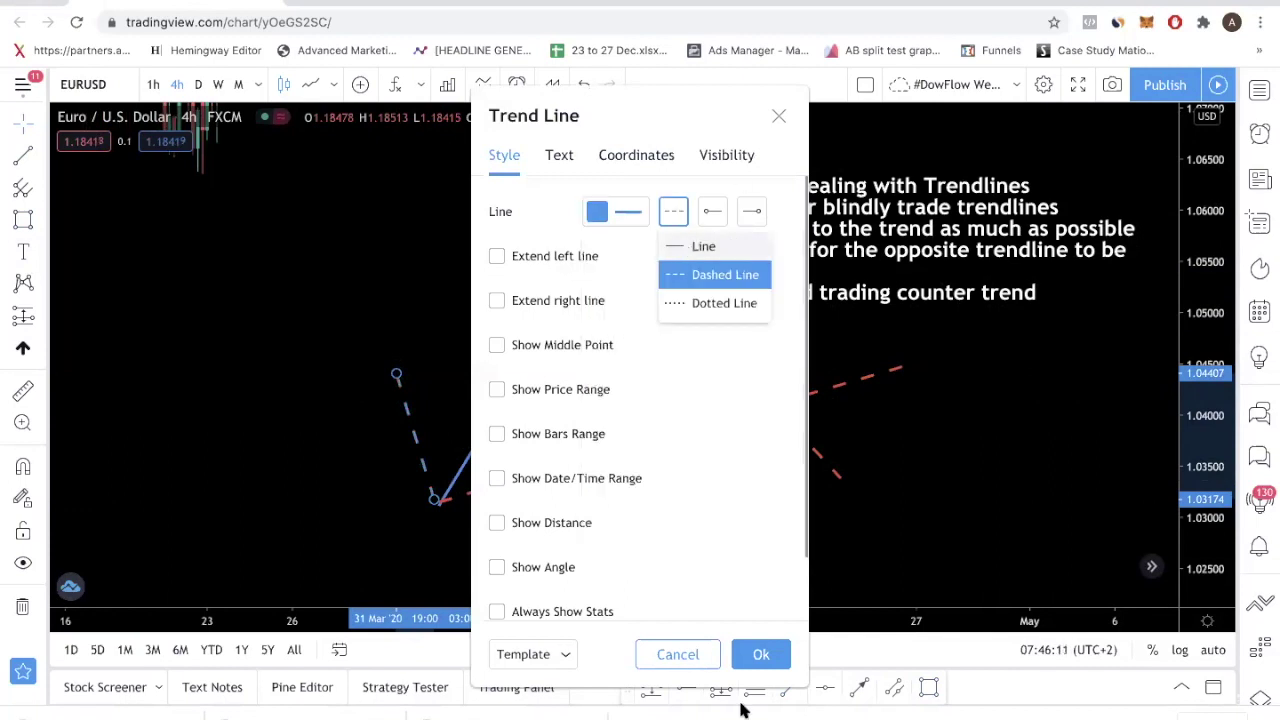
{"action": "left_click", "coordinate": [676, 246]}
{"action": "left_click", "coordinate": [760, 654]}
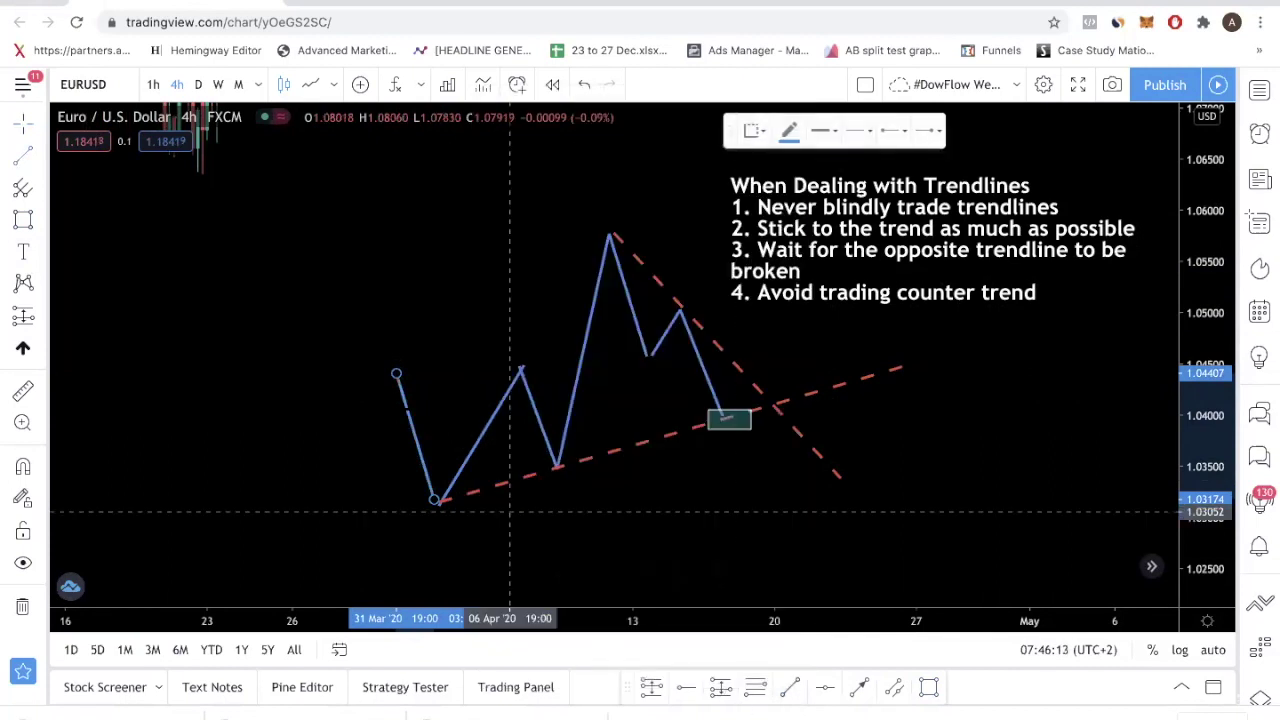
Step: Lower the new line's upper end to about 1.0400, and draw another rising leg ending at that point
{"action": "left_click_drag", "start_coordinate": [396, 373], "coordinate": [401, 416]}
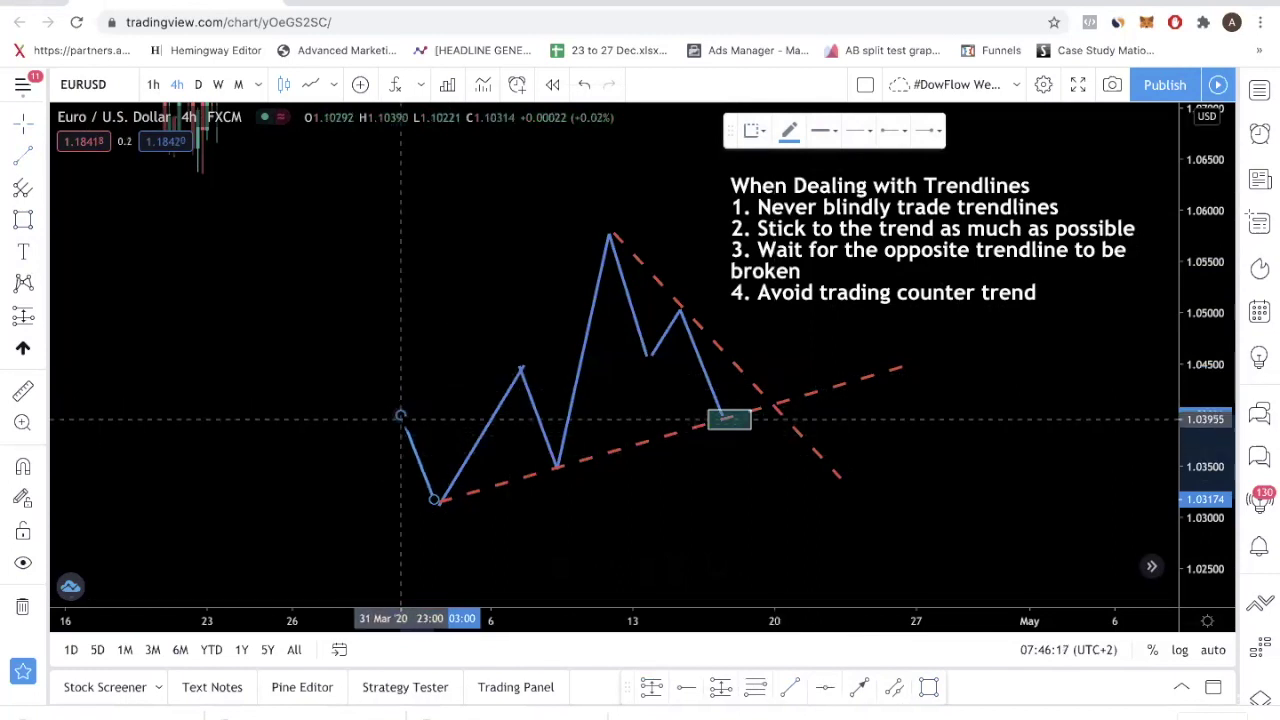
{"action": "left_click", "coordinate": [400, 416]}
{"action": "left_click", "coordinate": [344, 557]}
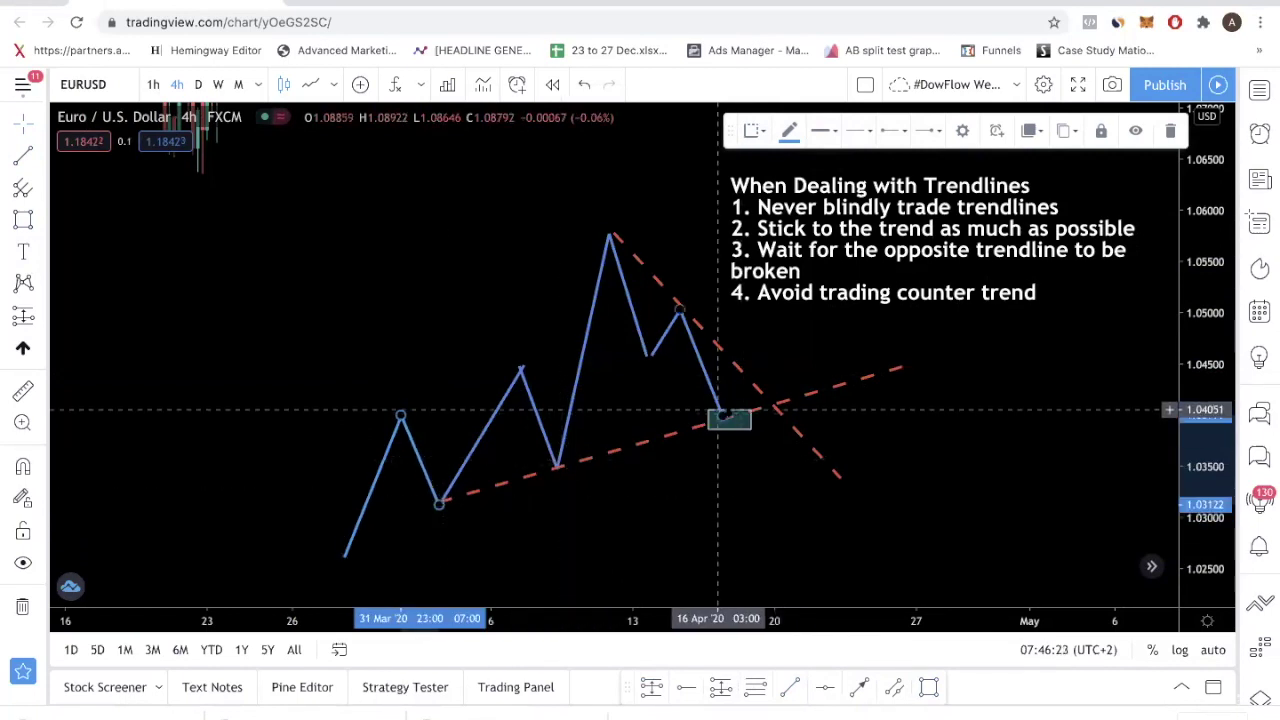
{"action": "left_click", "coordinate": [729, 416]}
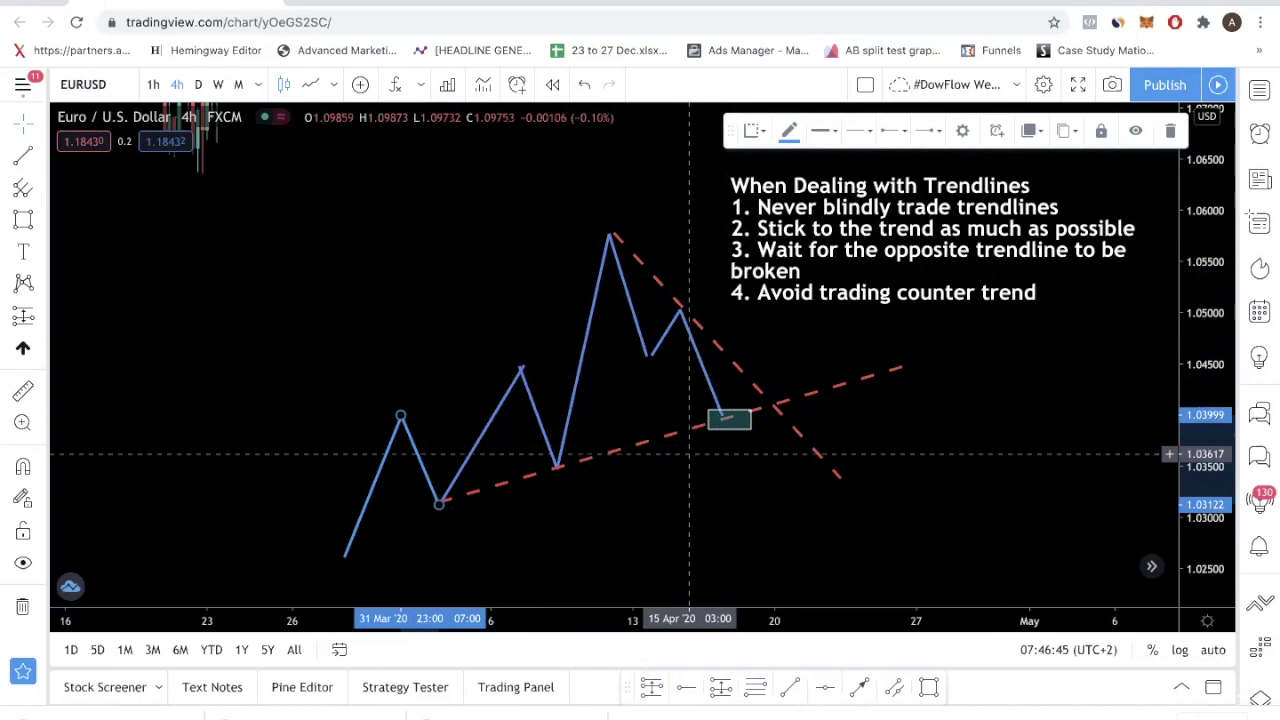
Step: Extend the rising dashed trendline to about 1.0459 on 28 Apr, and slightly adjust the falling dashed trendline
{"action": "left_click_drag", "start_coordinate": [905, 366], "coordinate": [951, 350]}
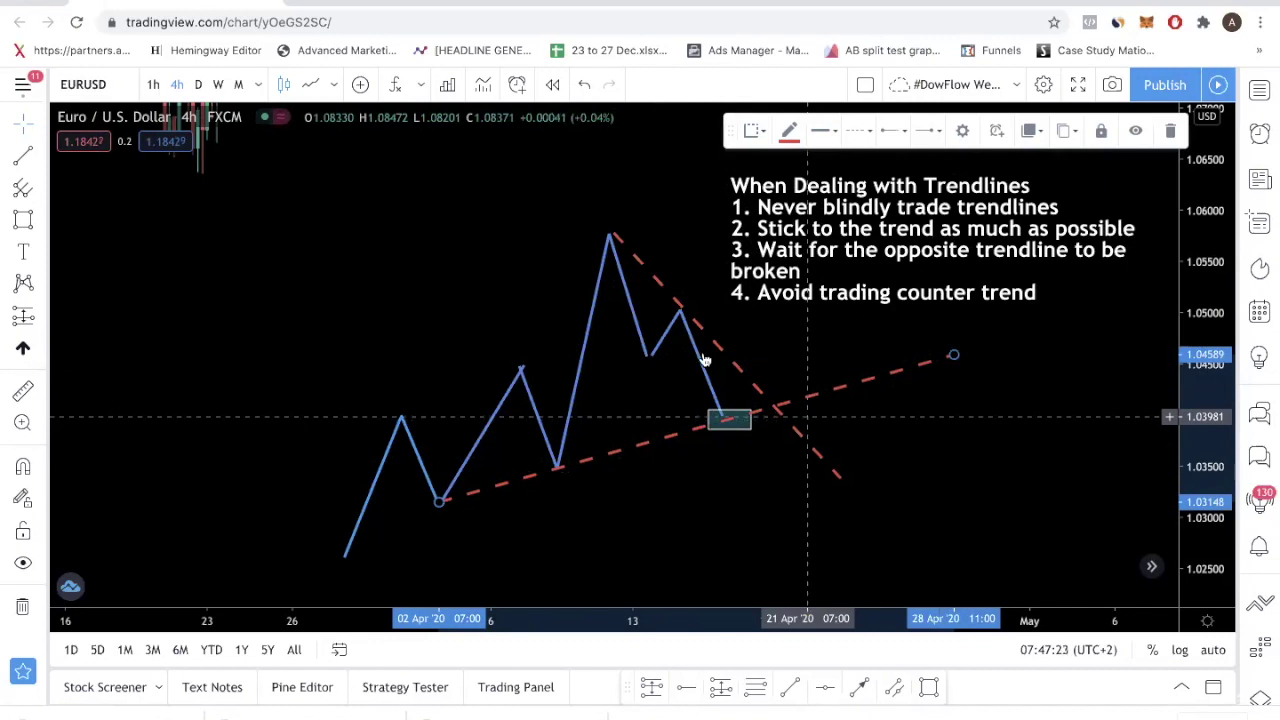
{"action": "mouse_move", "coordinate": [836, 470]}
{"action": "left_mouse_down"}
{"action": "mouse_move", "coordinate": [862, 468]}
{"action": "mouse_move", "coordinate": [832, 464]}
{"action": "left_mouse_up"}
{"action": "left_click", "coordinate": [883, 448]}
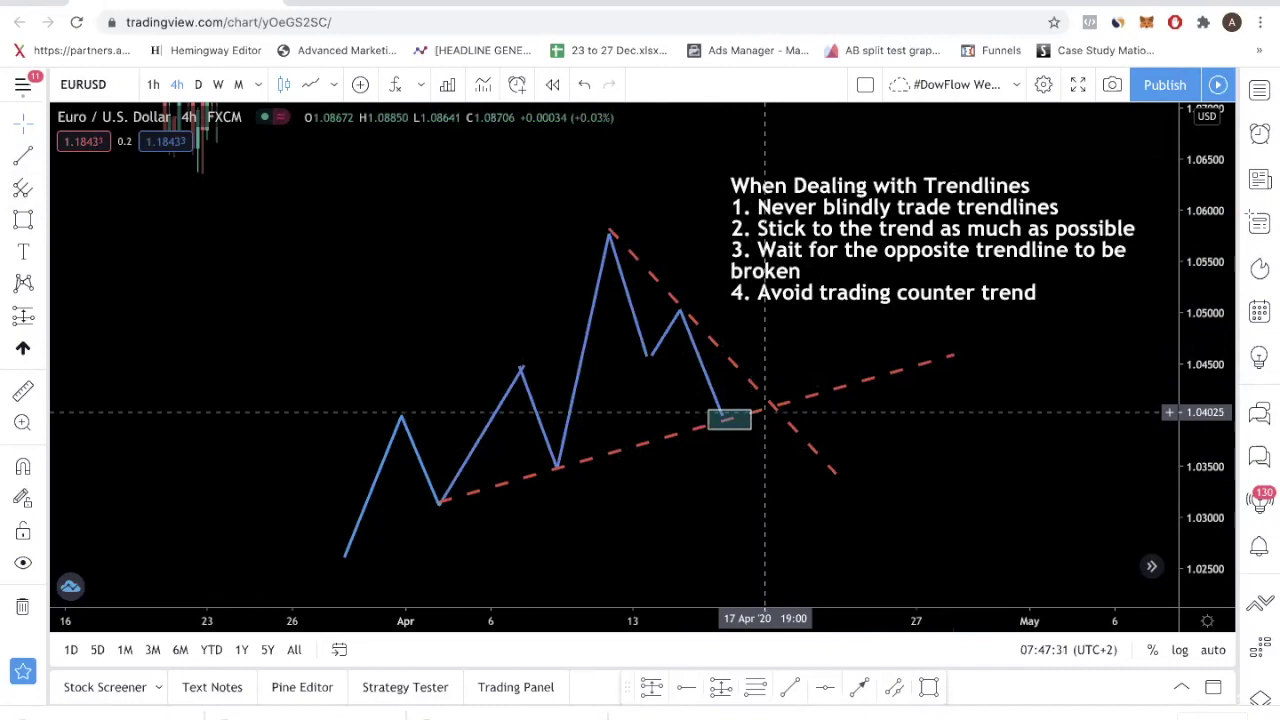
Step: Draw a falling trend line over the candles from about 1.1480 on 10 Mar down to about 1.0655
{"action": "left_click_drag", "start_coordinate": [190, 155], "coordinate": [624, 505]}
{"action": "left_click", "coordinate": [1213, 650]}
{"action": "left_click_drag", "start_coordinate": [732, 266], "coordinate": [927, 265]}
{"action": "left_click", "coordinate": [23, 155]}
{"action": "left_click", "coordinate": [596, 161]}
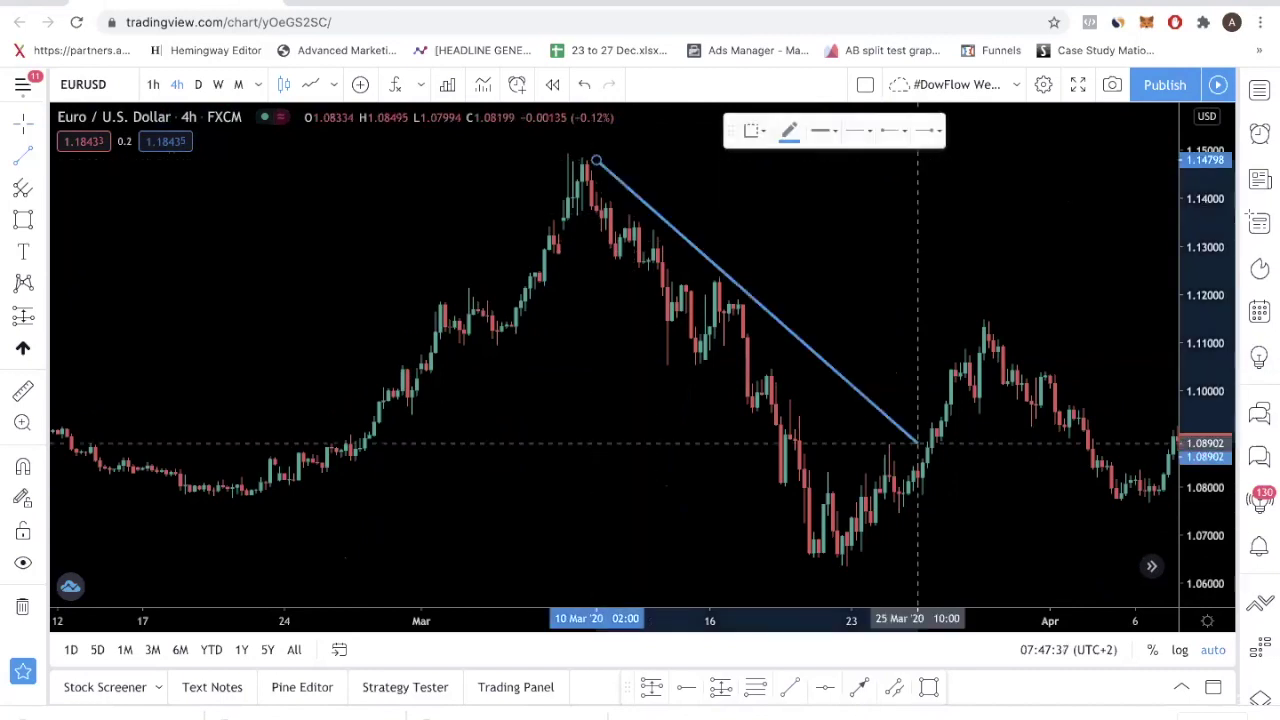
{"action": "left_click", "coordinate": [1017, 556]}
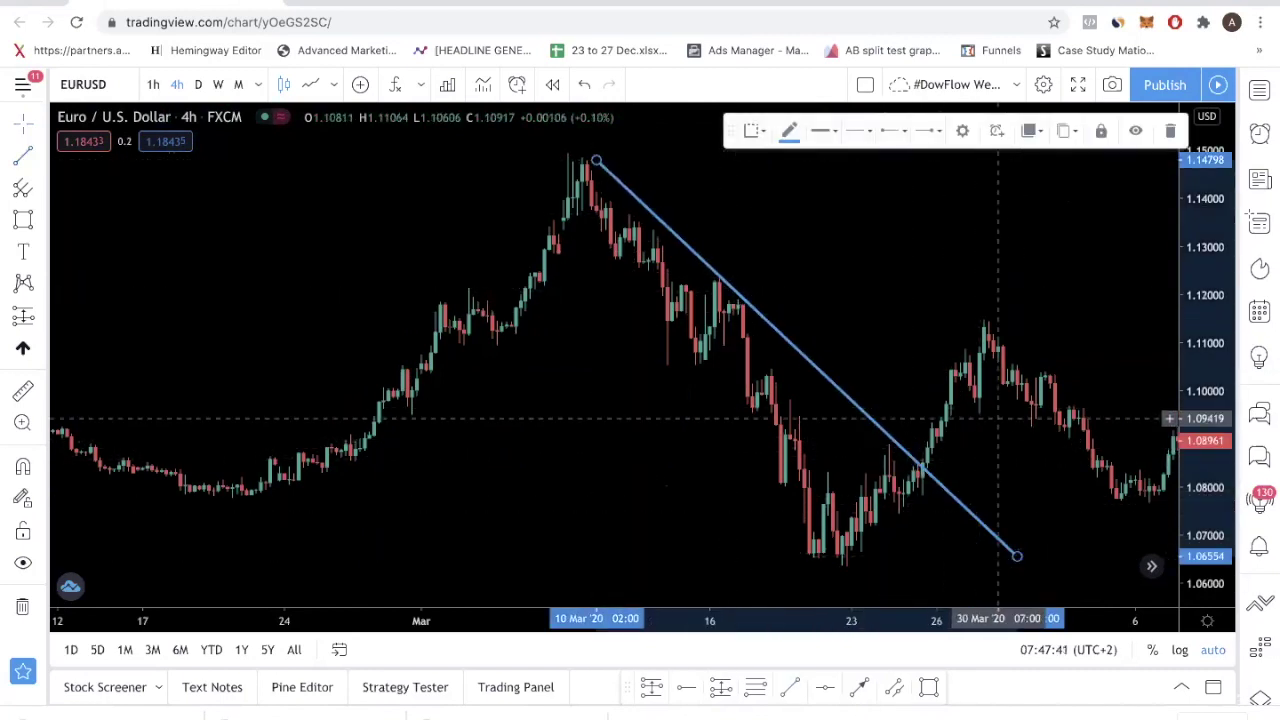
{"action": "left_click_drag", "start_coordinate": [925, 410], "coordinate": [745, 374]}
{"action": "left_click", "coordinate": [23, 155]}
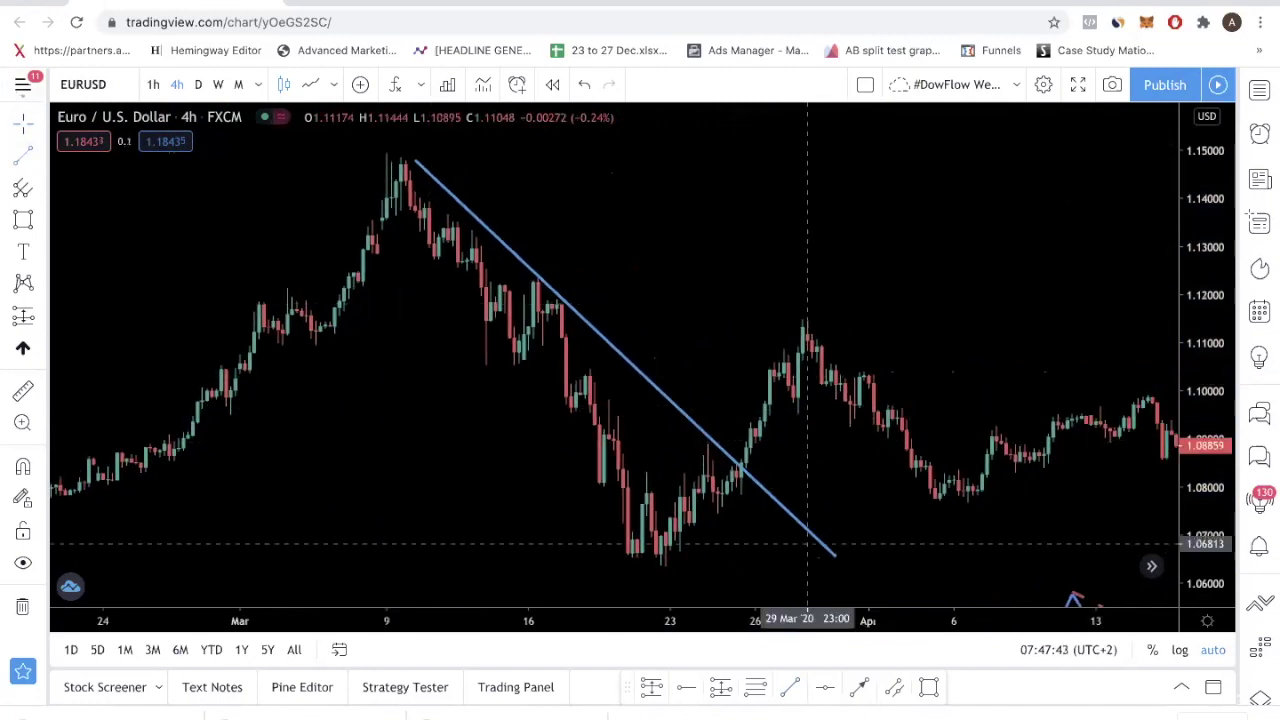
{"action": "left_click", "coordinate": [829, 399]}
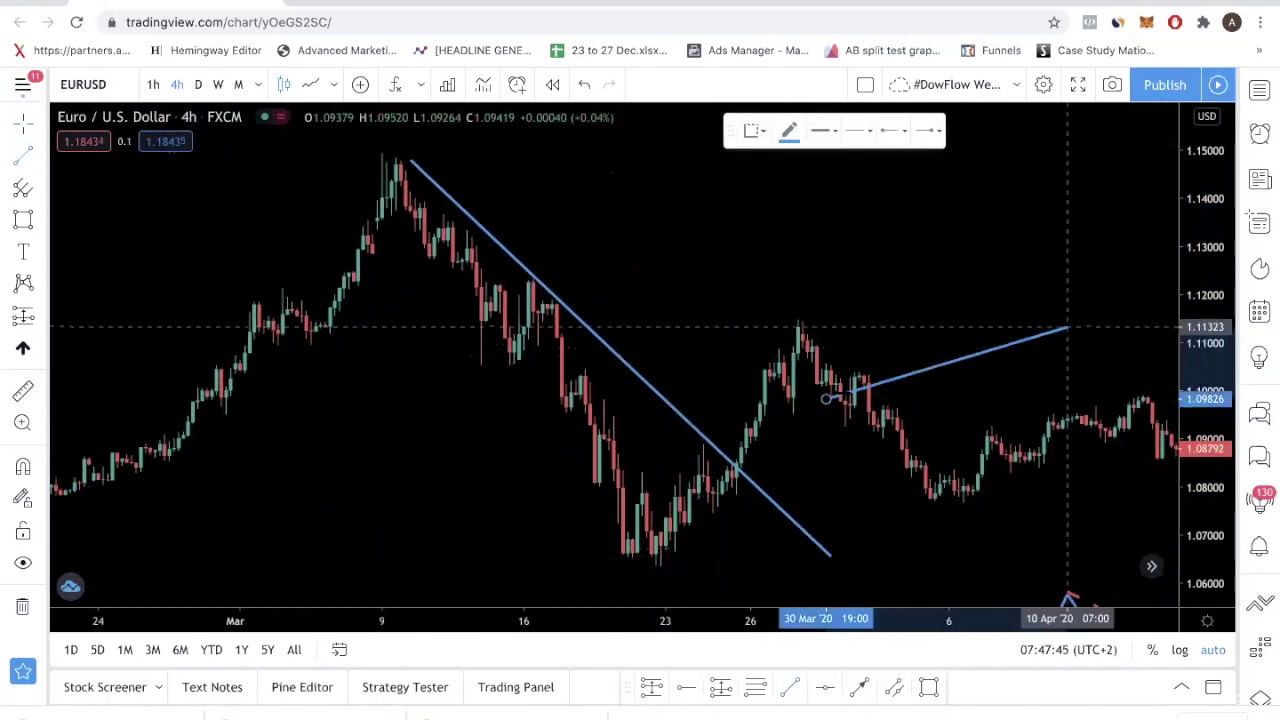
{"action": "key", "text": "Escape"}
Step: Draw a rising trend line along the late-March lows from about 1.0641 on 23 Mar to about 1.1203
{"action": "left_click_drag", "start_coordinate": [850, 378], "coordinate": [896, 377]}
{"action": "left_click", "coordinate": [23, 155]}
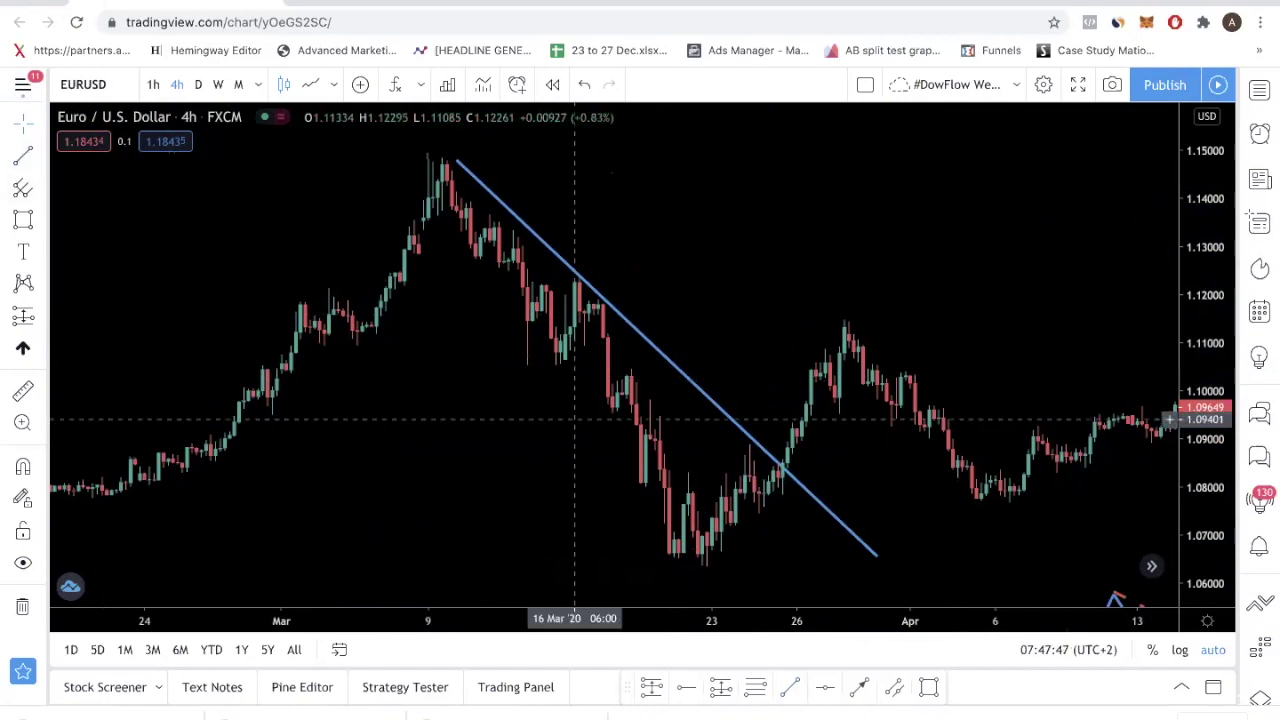
{"action": "left_click", "coordinate": [730, 545]}
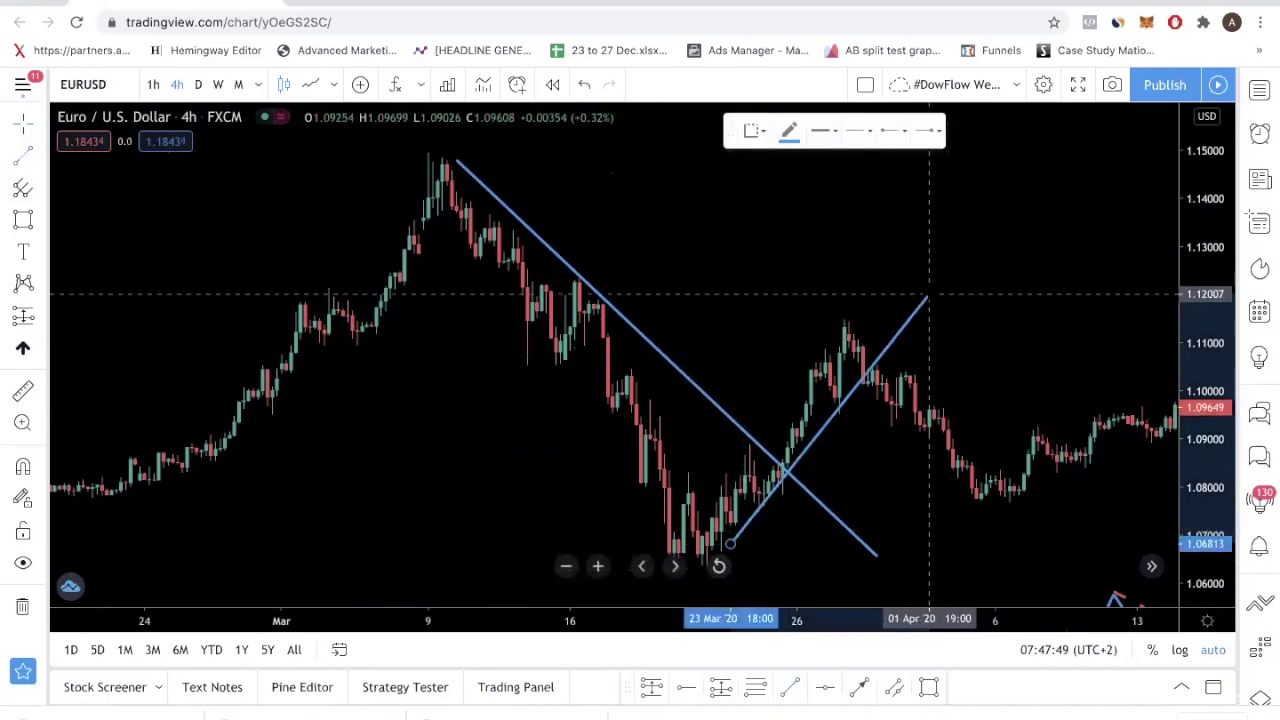
{"action": "left_click", "coordinate": [929, 297]}
{"action": "left_click_drag", "start_coordinate": [966, 425], "coordinate": [1020, 425]}
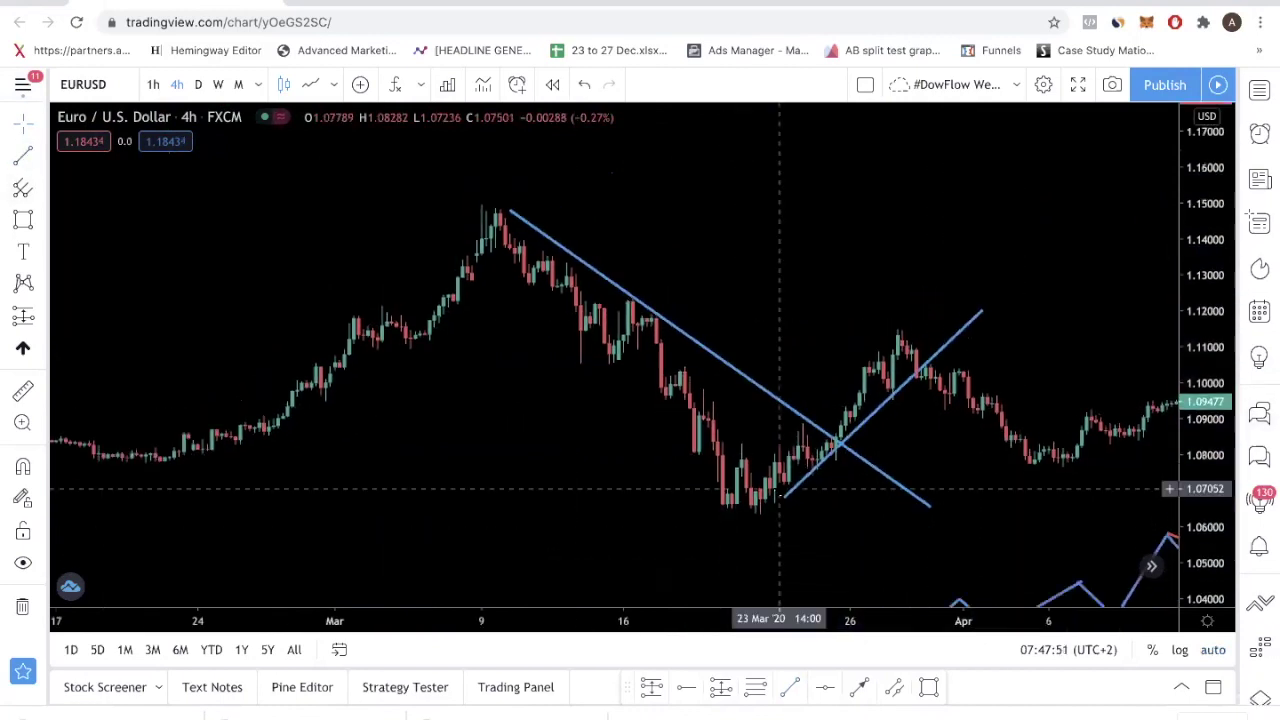
{"action": "left_click_drag", "start_coordinate": [785, 497], "coordinate": [775, 510]}
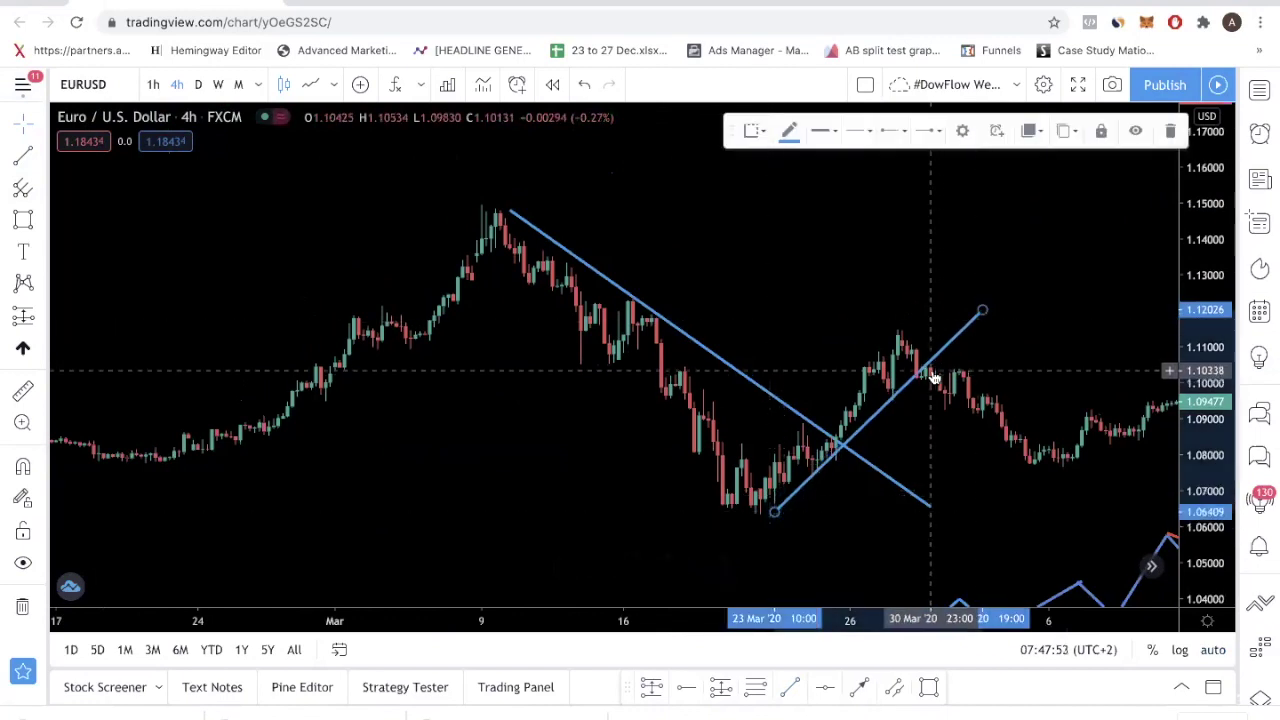
{"action": "left_click_drag", "start_coordinate": [480, 360], "coordinate": [579, 360]}
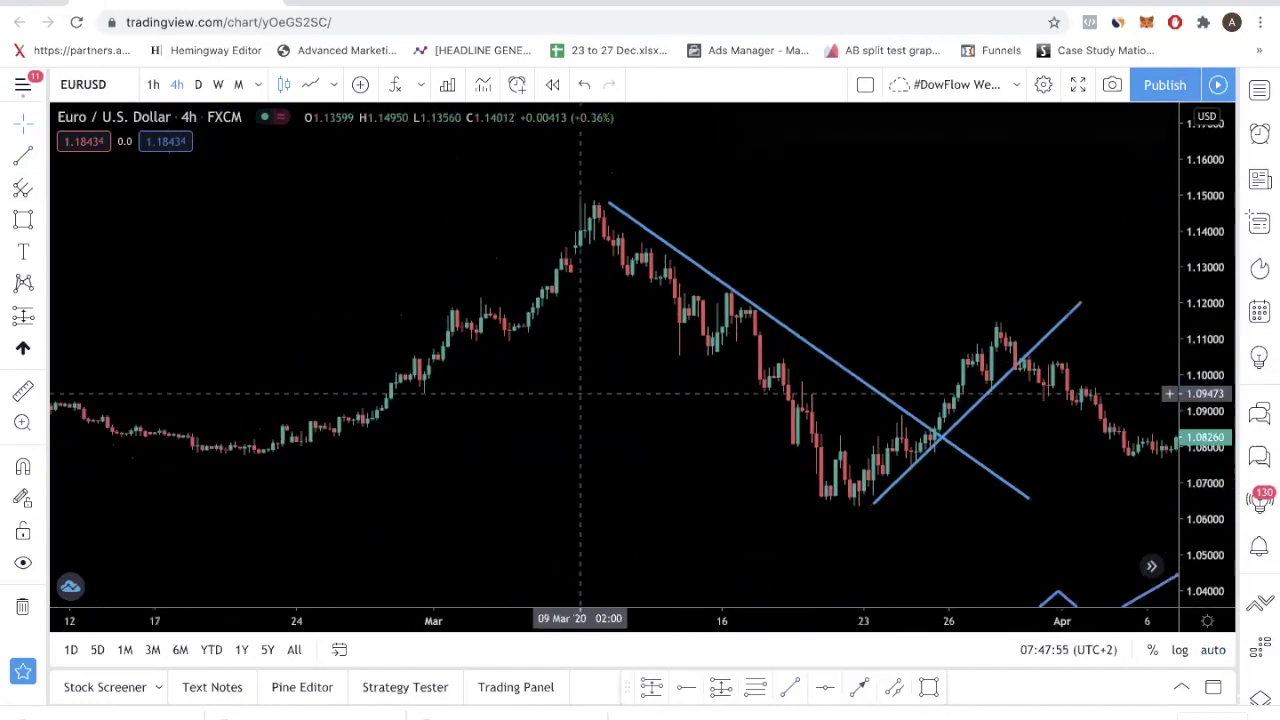
{"action": "left_click", "coordinate": [41, 156]}
{"action": "left_click_drag", "start_coordinate": [445, 387], "coordinate": [437, 427]}
{"action": "left_click", "coordinate": [28, 160]}
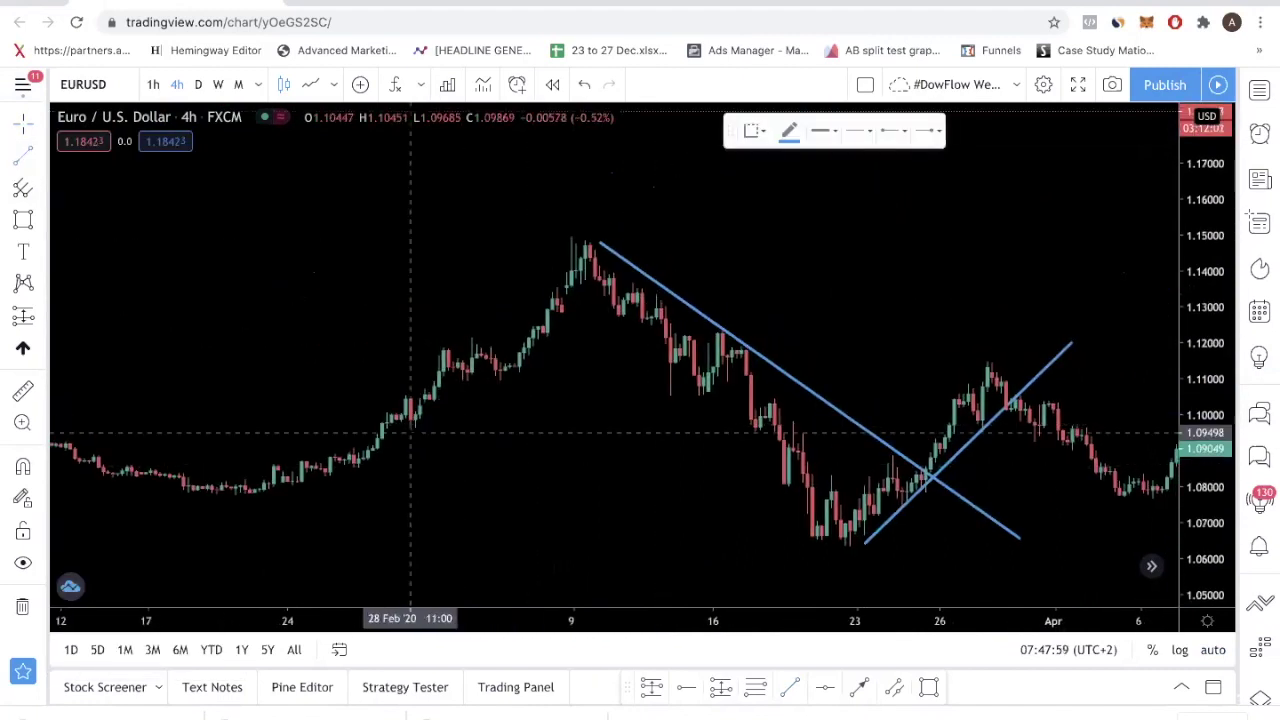
{"action": "left_click", "coordinate": [415, 433]}
{"action": "key", "text": "Escape"}
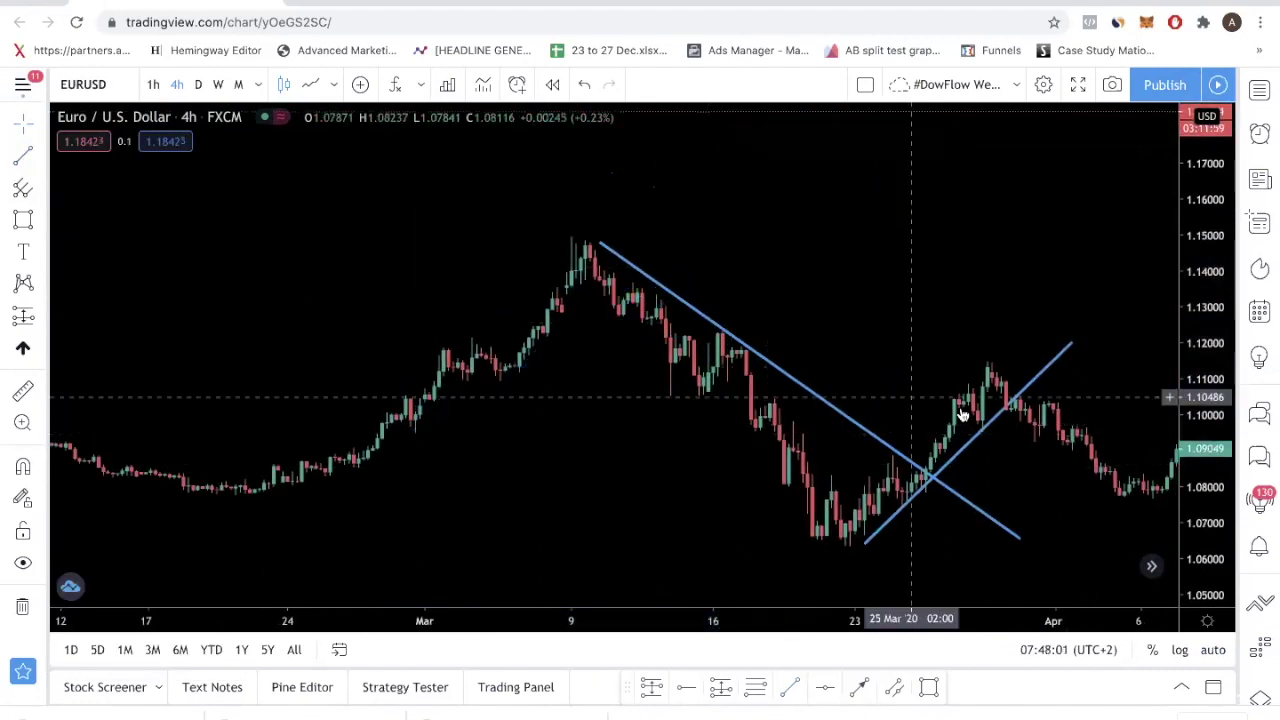
Step: Delete the falling and rising trend lines drawn over the March candles
{"action": "mouse_move", "coordinate": [963, 414]}
{"action": "left_mouse_down"}
{"action": "mouse_move", "coordinate": [529, 303]}
{"action": "mouse_move", "coordinate": [565, 393]}
{"action": "left_mouse_up"}
{"action": "left_click", "coordinate": [594, 345]}
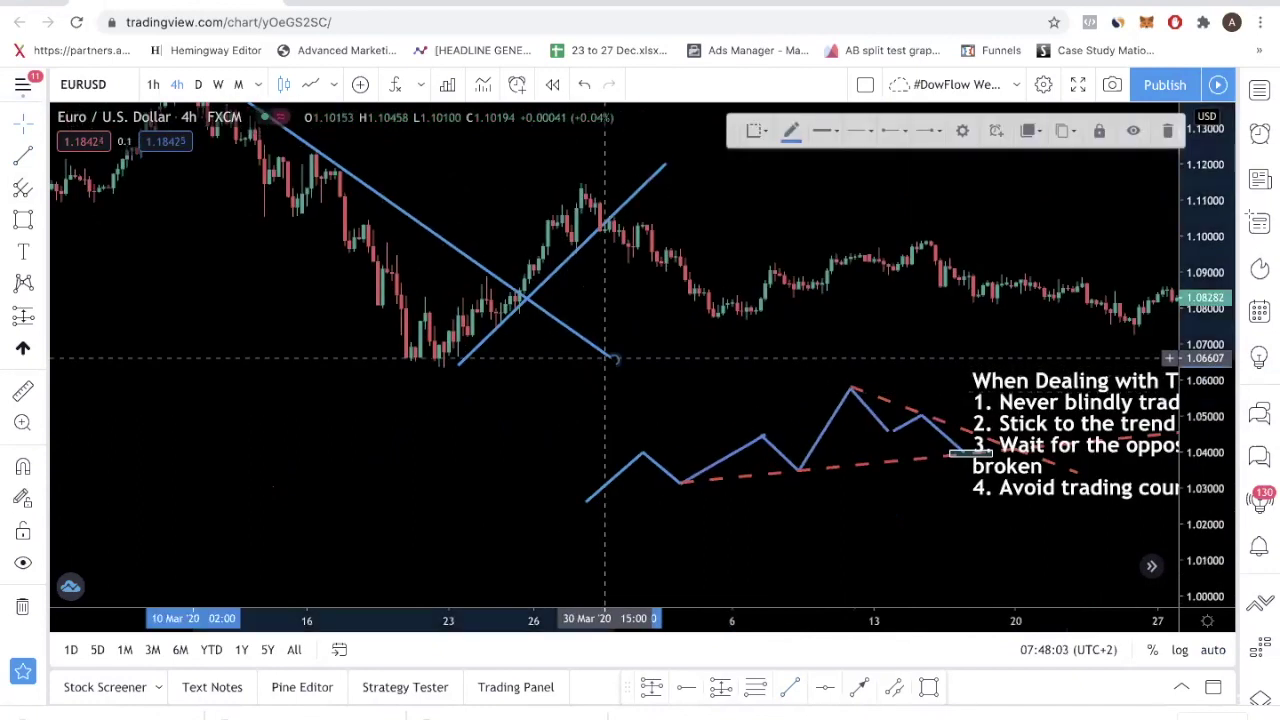
{"action": "key", "text": "Delete"}
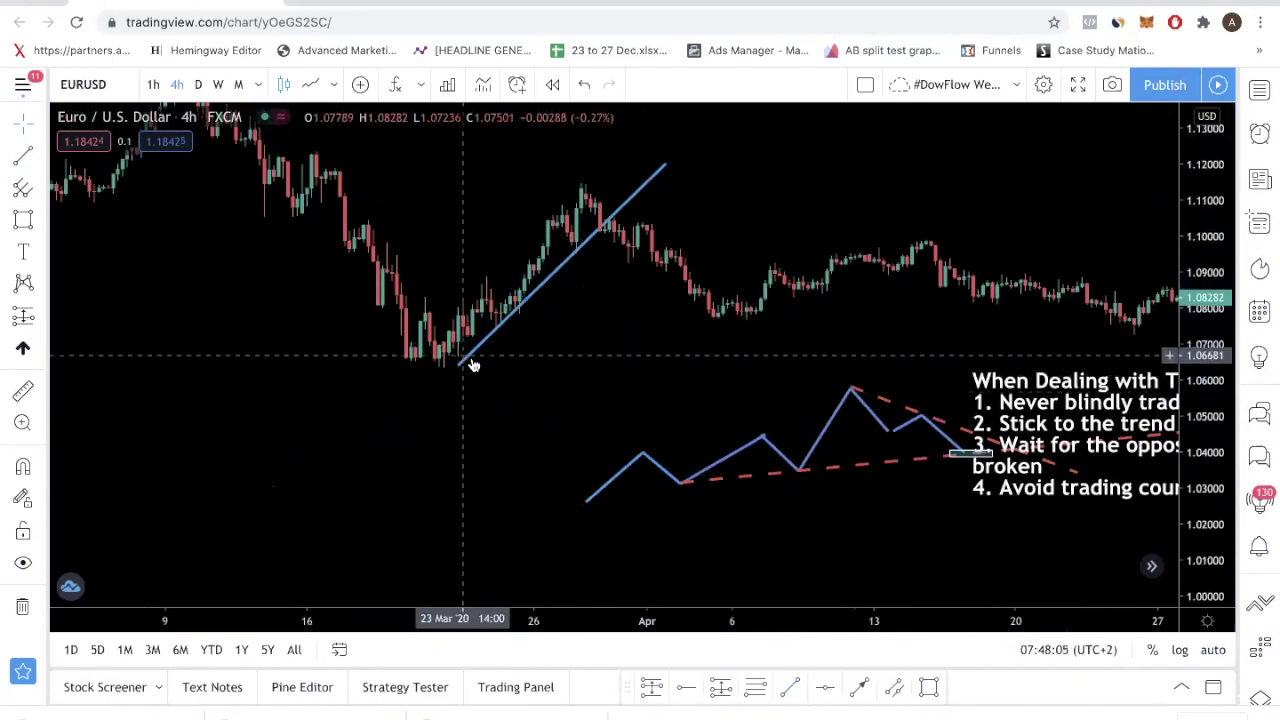
{"action": "left_click", "coordinate": [471, 362]}
{"action": "key", "text": "Delete"}
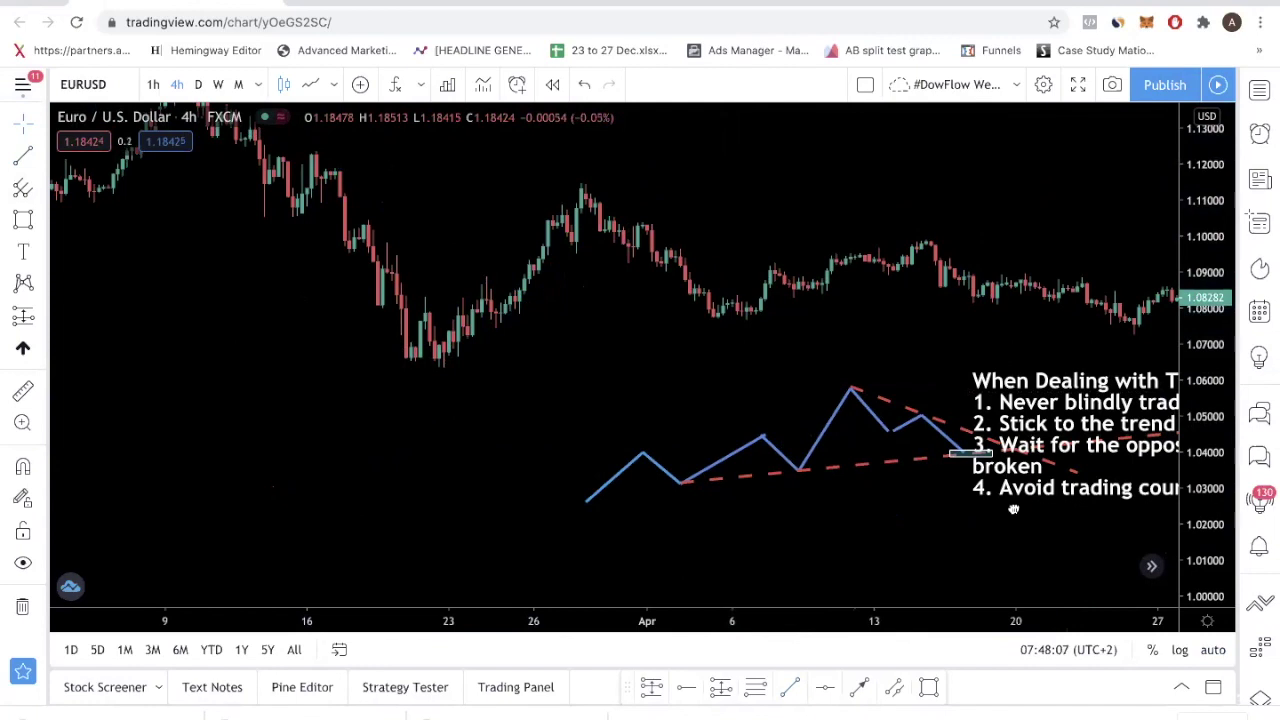
Step: Mark the schematic zigzag's first swing high and the low that follows it with small rectangles
{"action": "mouse_move", "coordinate": [1013, 510]}
{"action": "left_mouse_down"}
{"action": "mouse_move", "coordinate": [745, 460]}
{"action": "mouse_move", "coordinate": [780, 465]}
{"action": "mouse_move", "coordinate": [886, 329]}
{"action": "mouse_move", "coordinate": [915, 488]}
{"action": "mouse_move", "coordinate": [938, 463]}
{"action": "left_mouse_up"}
{"action": "left_click_drag", "start_coordinate": [869, 267], "coordinate": [883, 240]}
{"action": "left_click", "coordinate": [929, 471]}
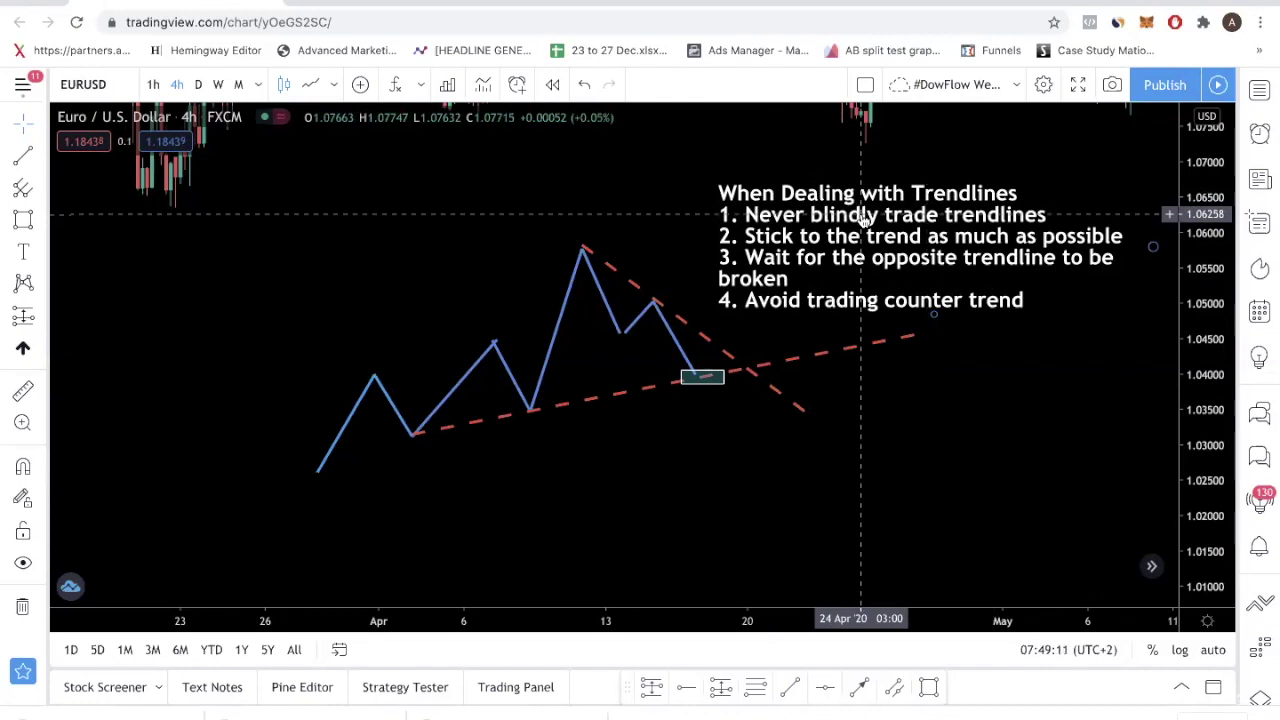
{"action": "left_click_drag", "start_coordinate": [741, 452], "coordinate": [829, 500]}
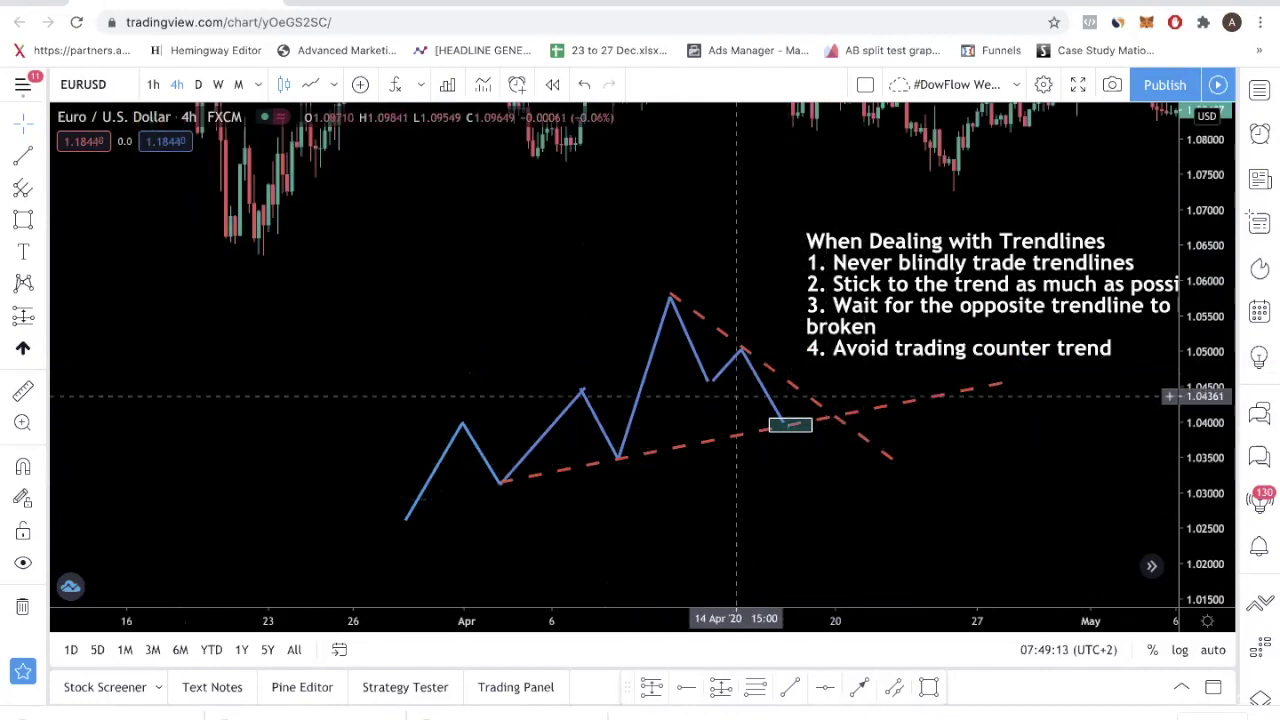
{"action": "left_click", "coordinate": [24, 222]}
{"action": "left_click", "coordinate": [451, 413]}
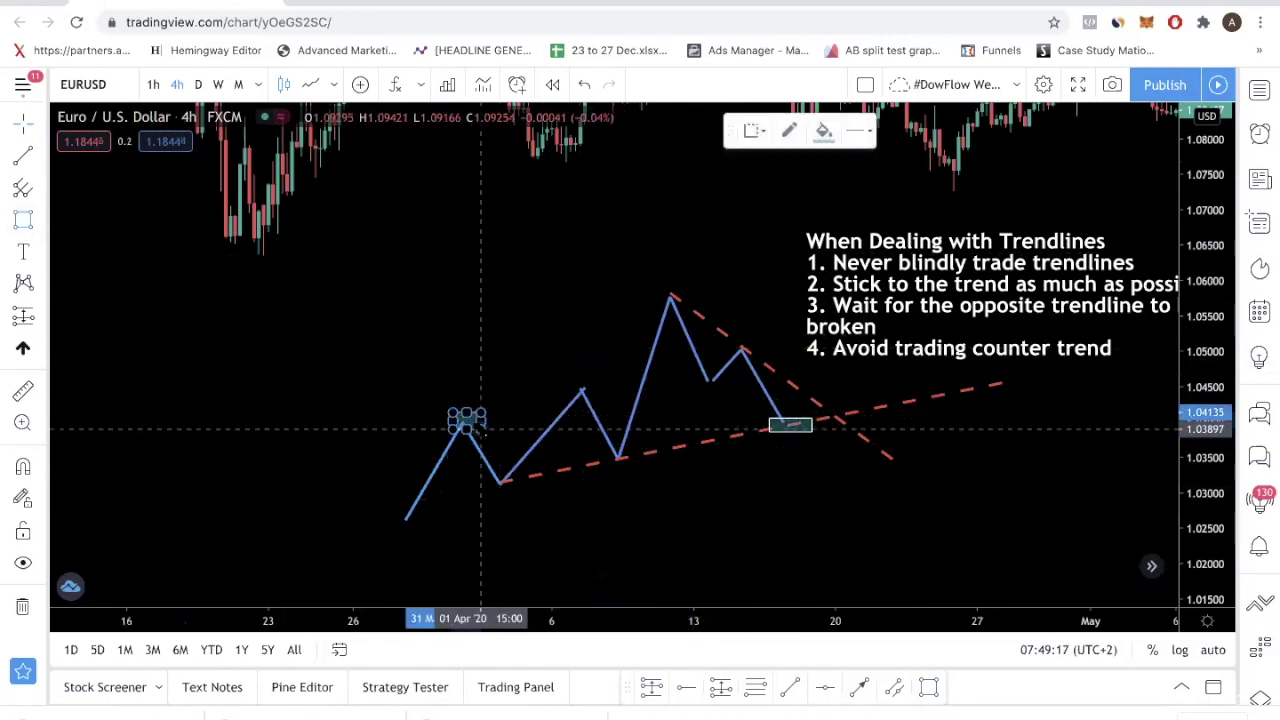
{"action": "left_click", "coordinate": [481, 429]}
{"action": "left_click", "coordinate": [38, 220]}
{"action": "left_click", "coordinate": [28, 222]}
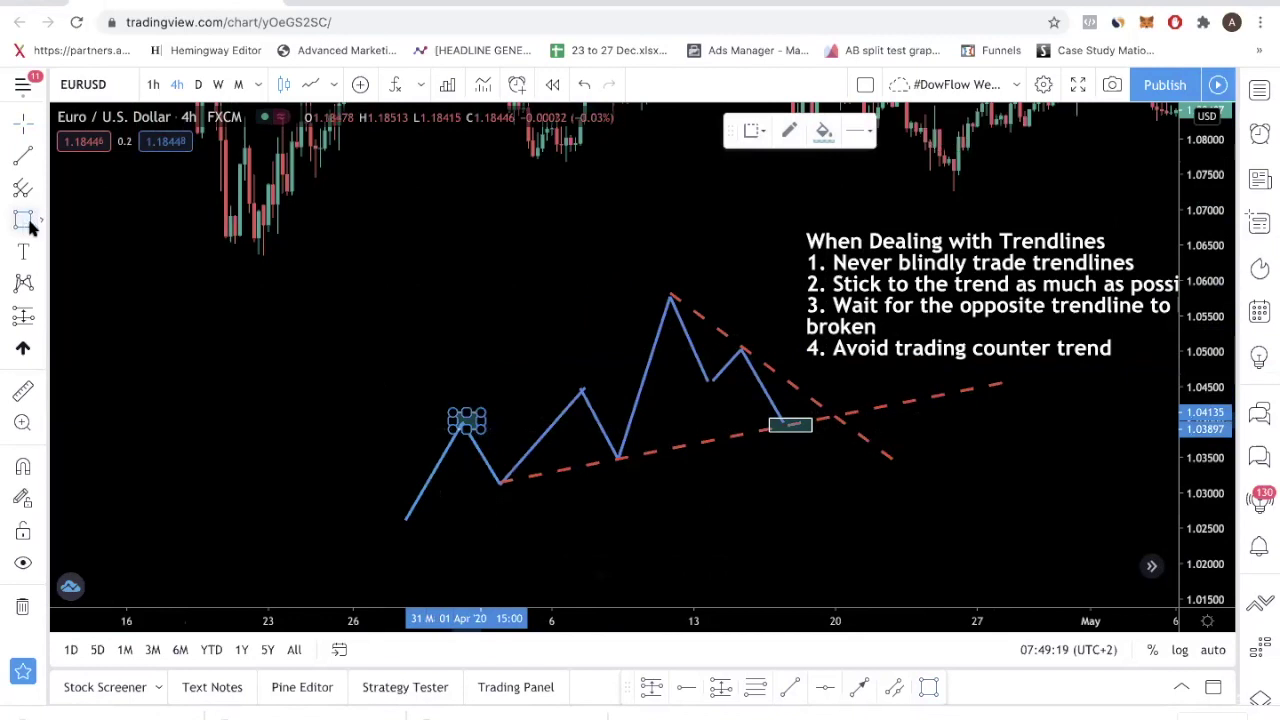
{"action": "left_click", "coordinate": [485, 472]}
{"action": "left_click", "coordinate": [535, 502]}
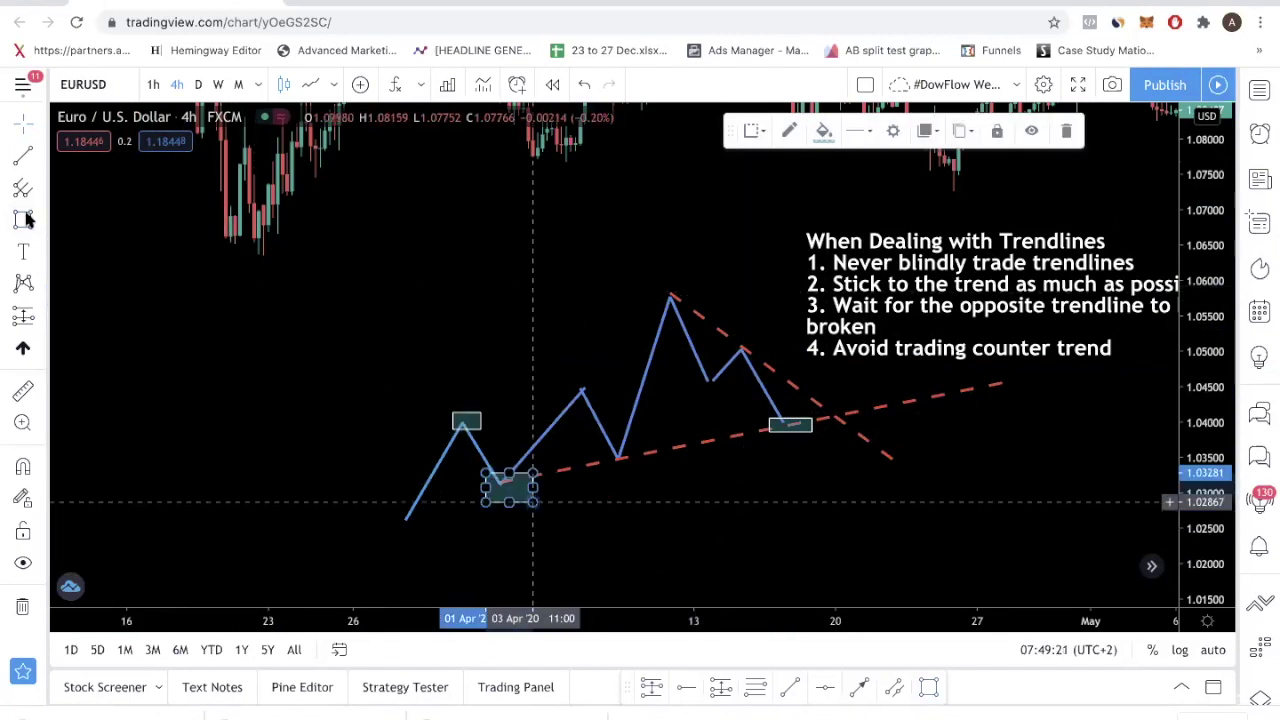
Step: Mark the zigzag's second swing high and the following low on the rising dashed trendline with rectangles
{"action": "left_click", "coordinate": [28, 222]}
{"action": "left_click", "coordinate": [566, 370]}
{"action": "left_click", "coordinate": [613, 396]}
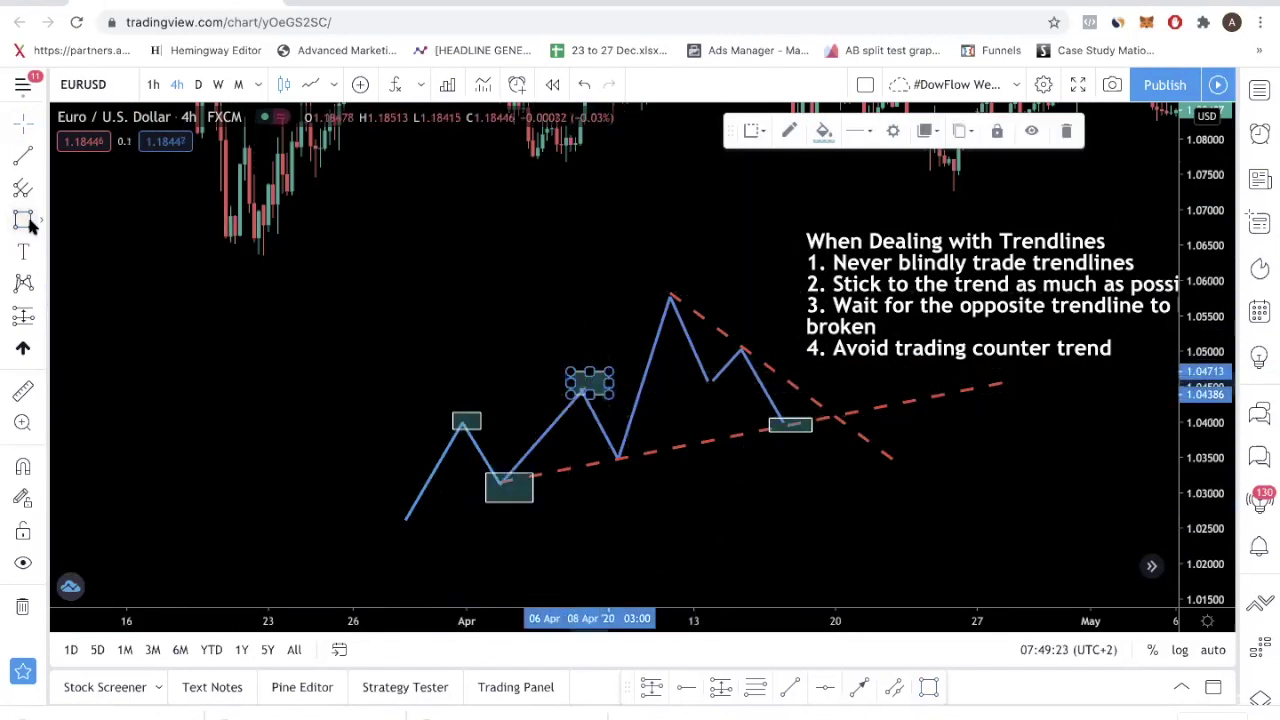
{"action": "left_click", "coordinate": [28, 224]}
{"action": "left_click", "coordinate": [600, 447]}
{"action": "left_click", "coordinate": [655, 483]}
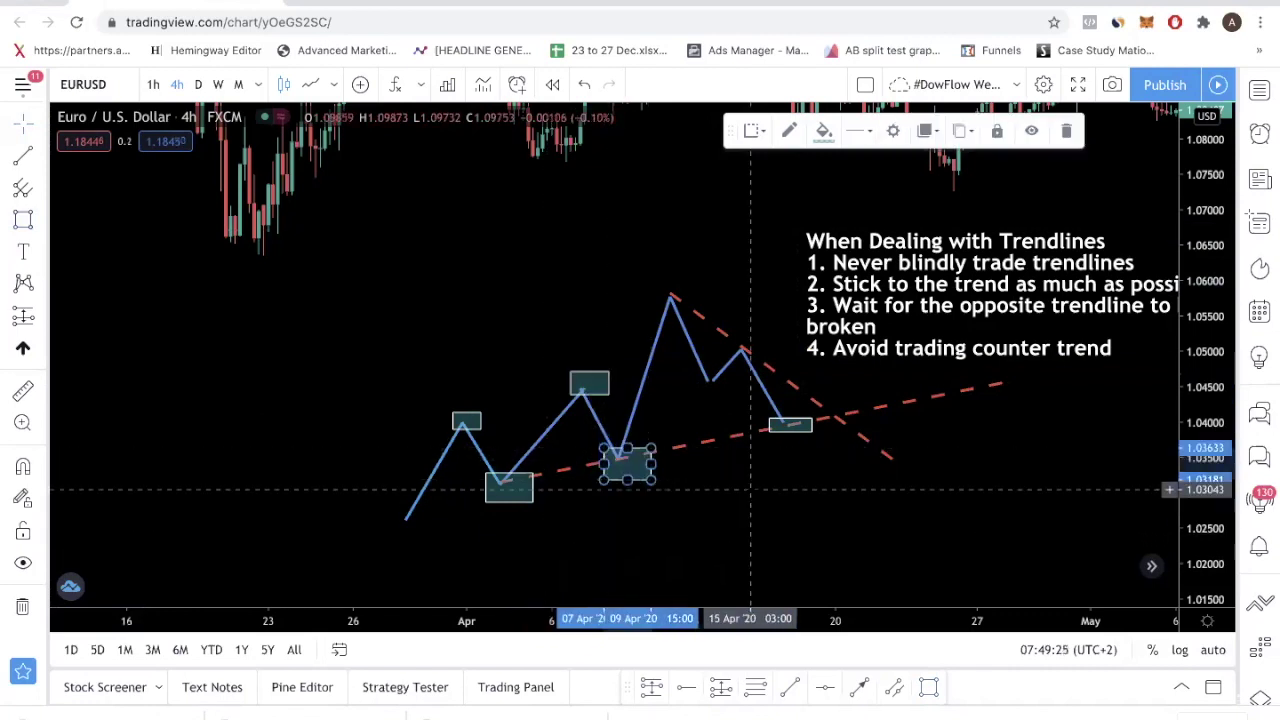
{"action": "left_click", "coordinate": [754, 490]}
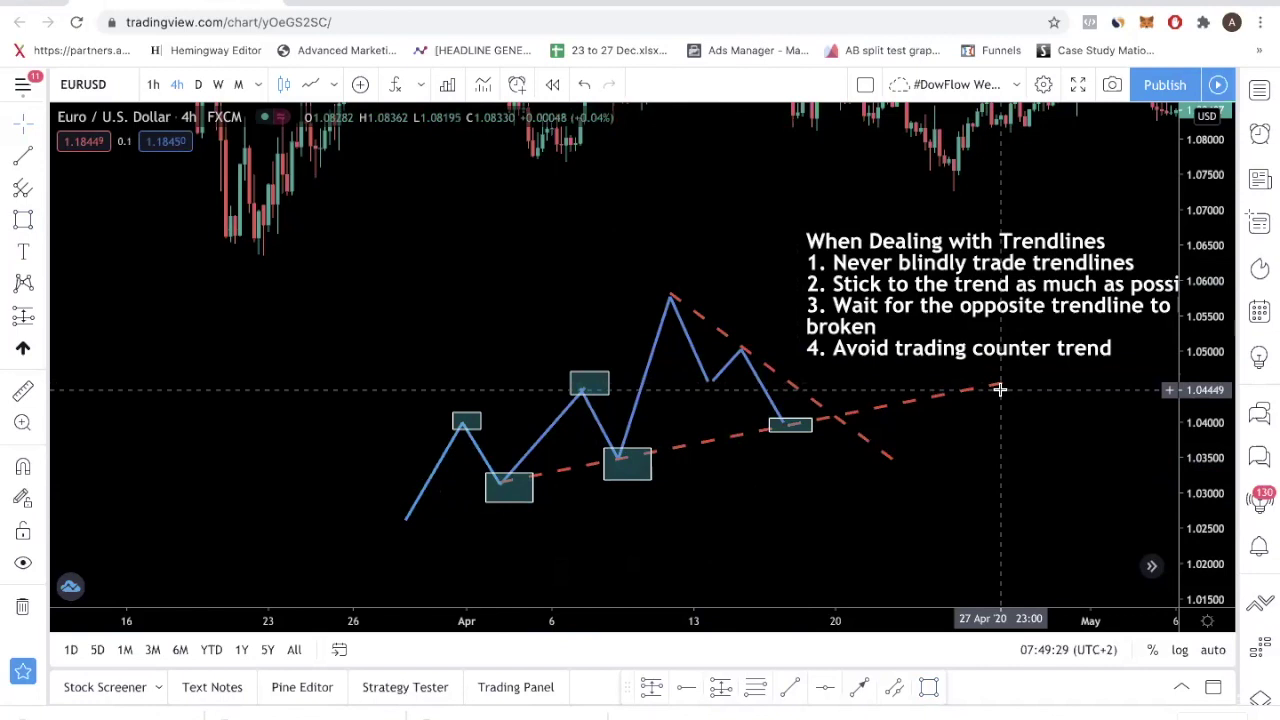
Step: Select the falling dashed trendline that starts at the zigzag's highest peak
{"action": "left_click", "coordinate": [890, 460]}
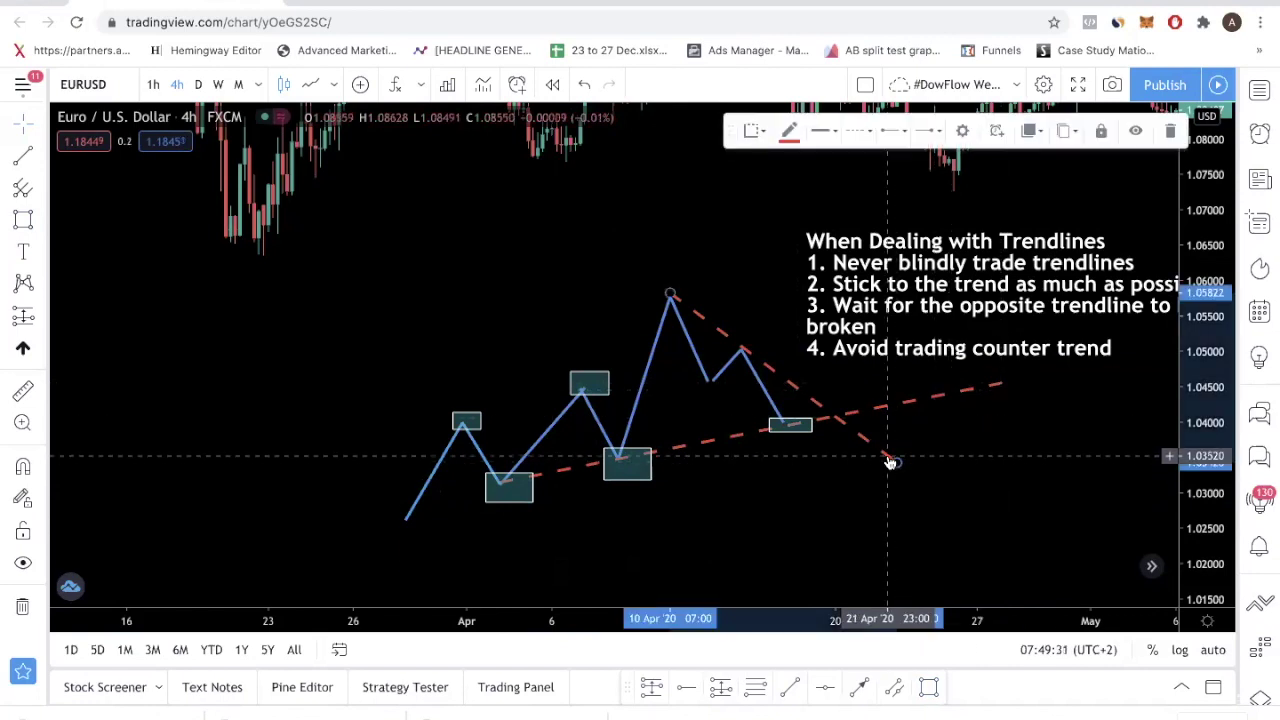
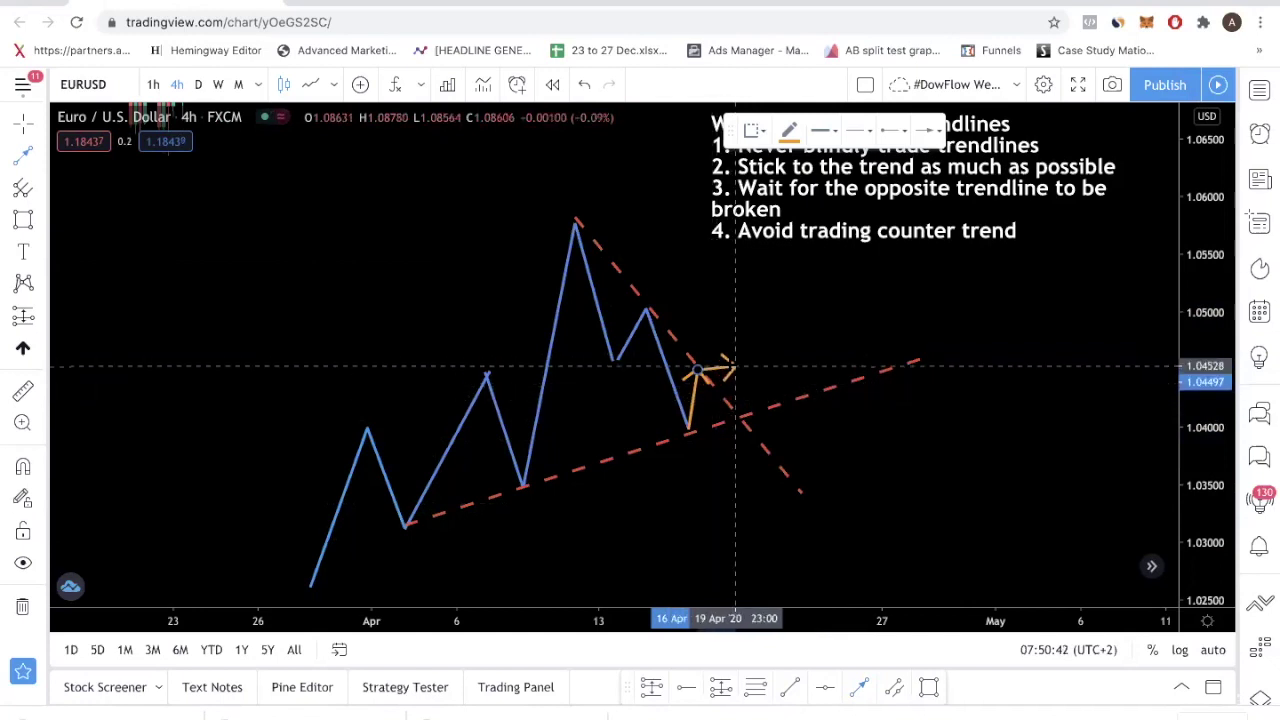
Step: Extend the rising arrow past the falling trendline to about 1.0509, and draw a second arrow from its tip down to the rising trendline
{"action": "left_click", "coordinate": [697, 374]}
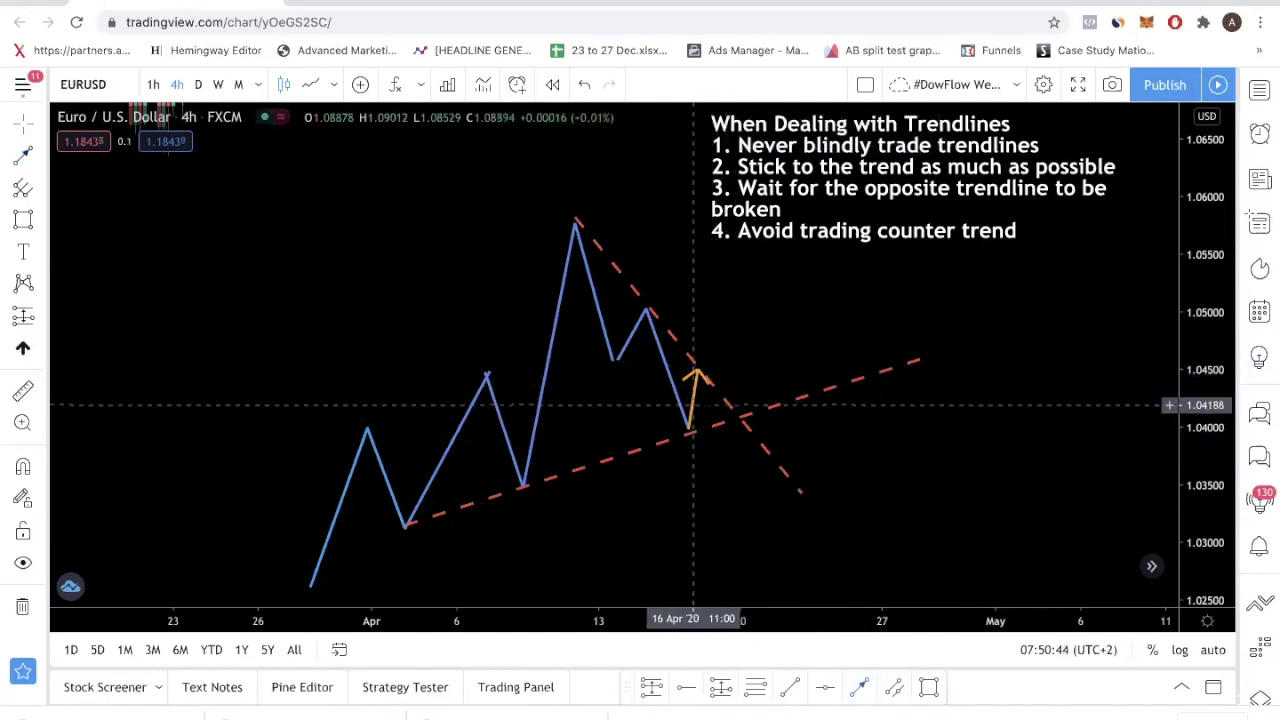
{"action": "left_click_drag", "start_coordinate": [697, 374], "coordinate": [711, 301]}
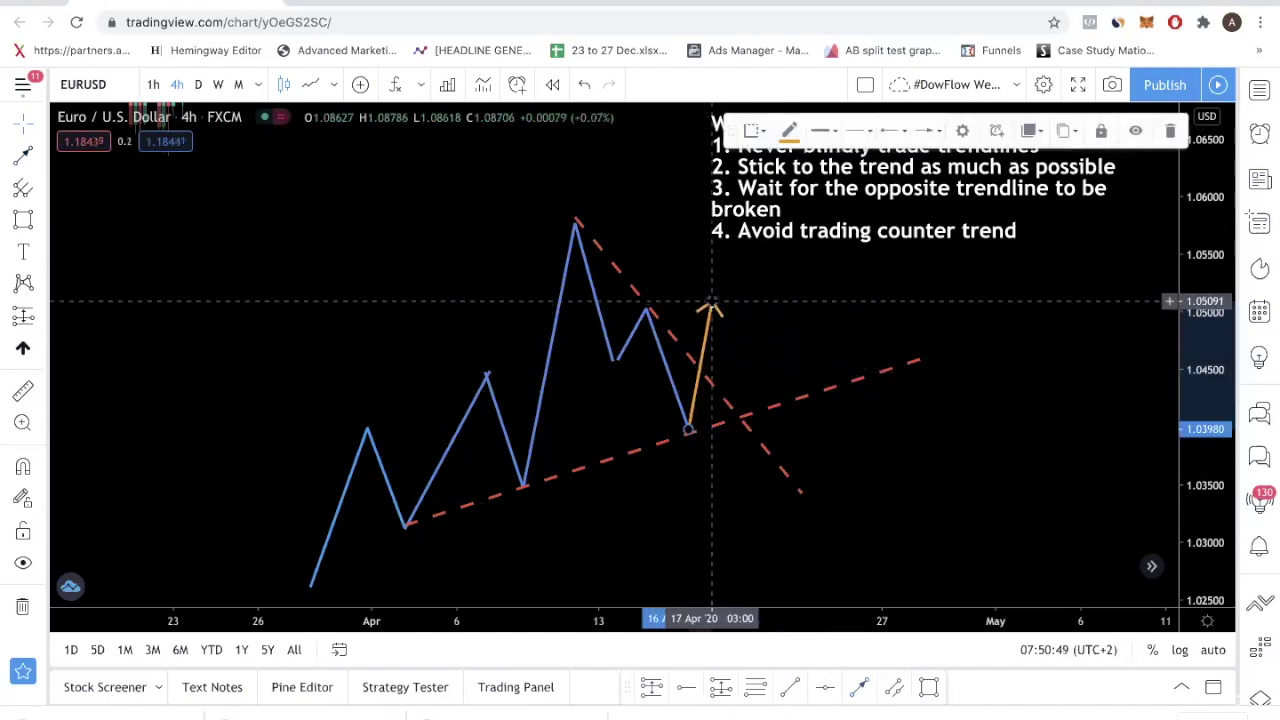
{"action": "left_click", "coordinate": [23, 156]}
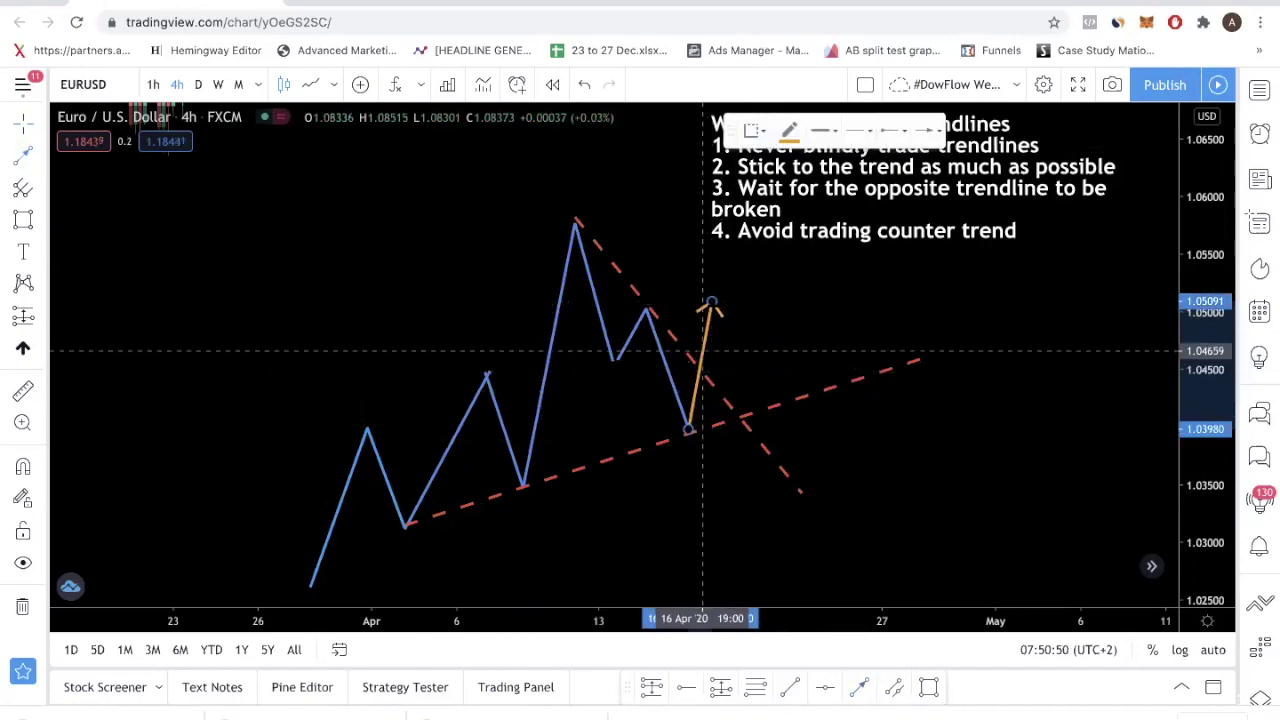
{"action": "left_click", "coordinate": [712, 306]}
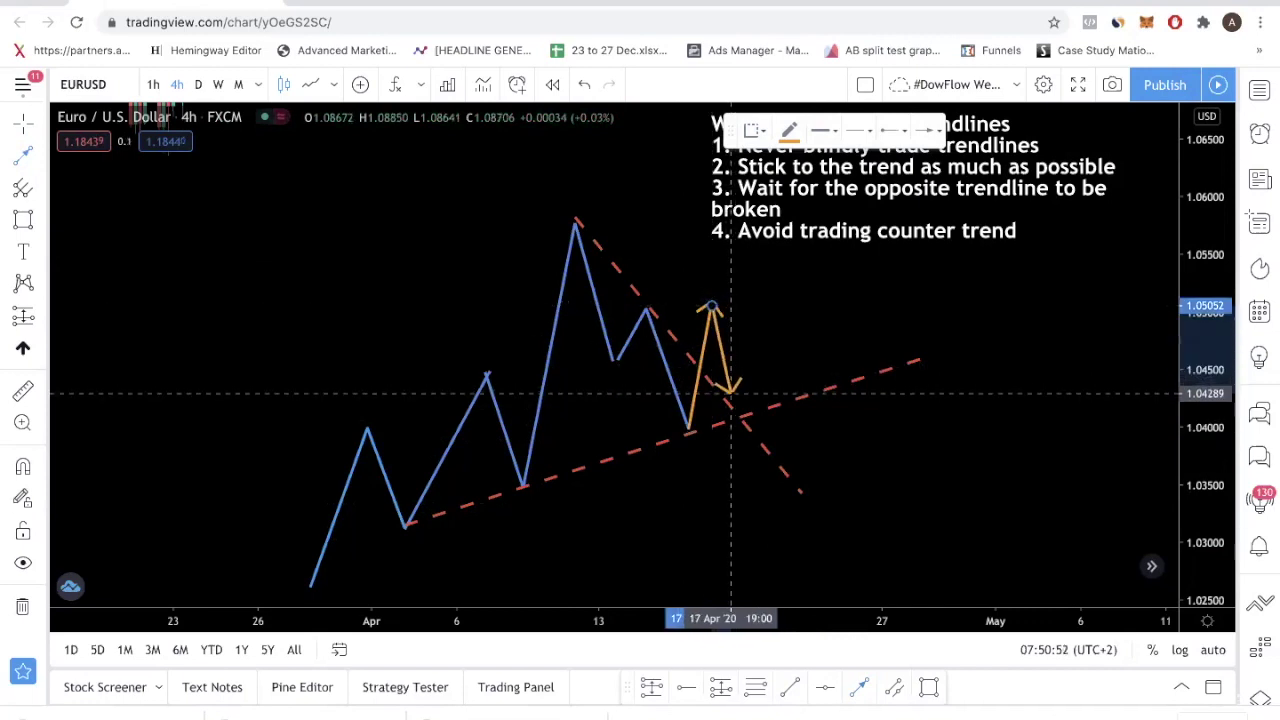
{"action": "left_click", "coordinate": [745, 410]}
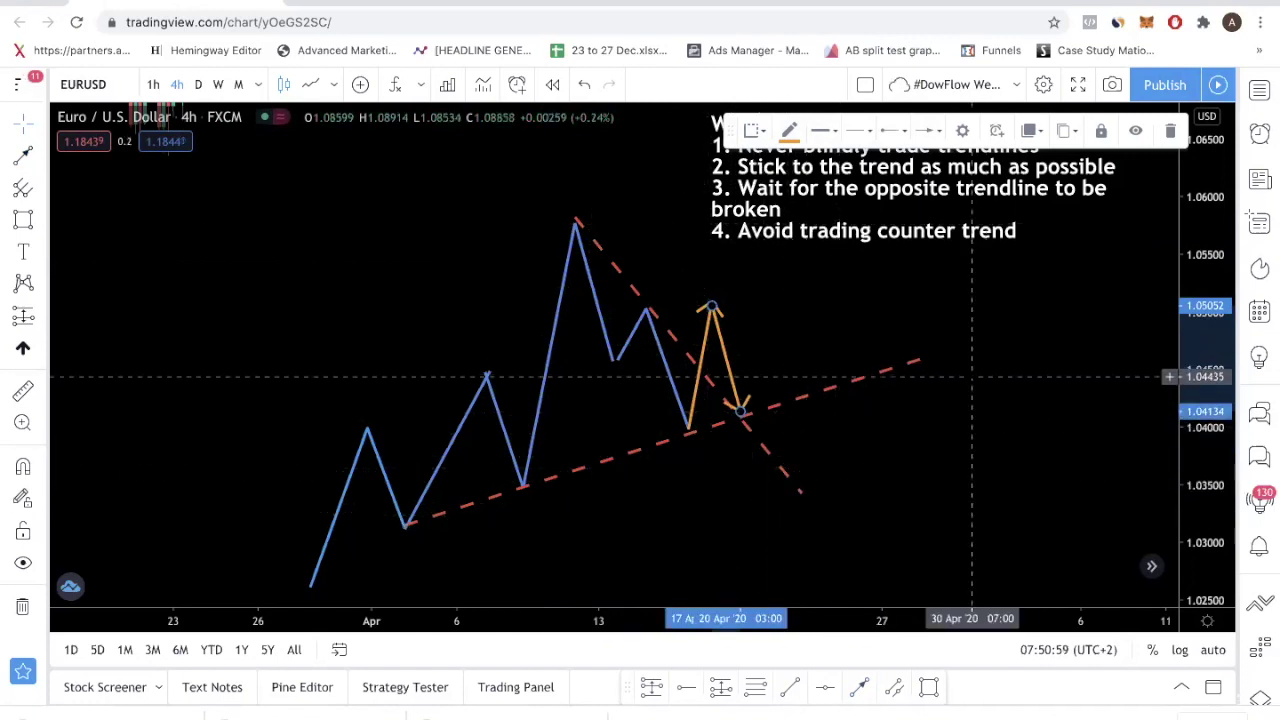
{"action": "left_click", "coordinate": [858, 691]}
{"action": "left_click", "coordinate": [740, 409]}
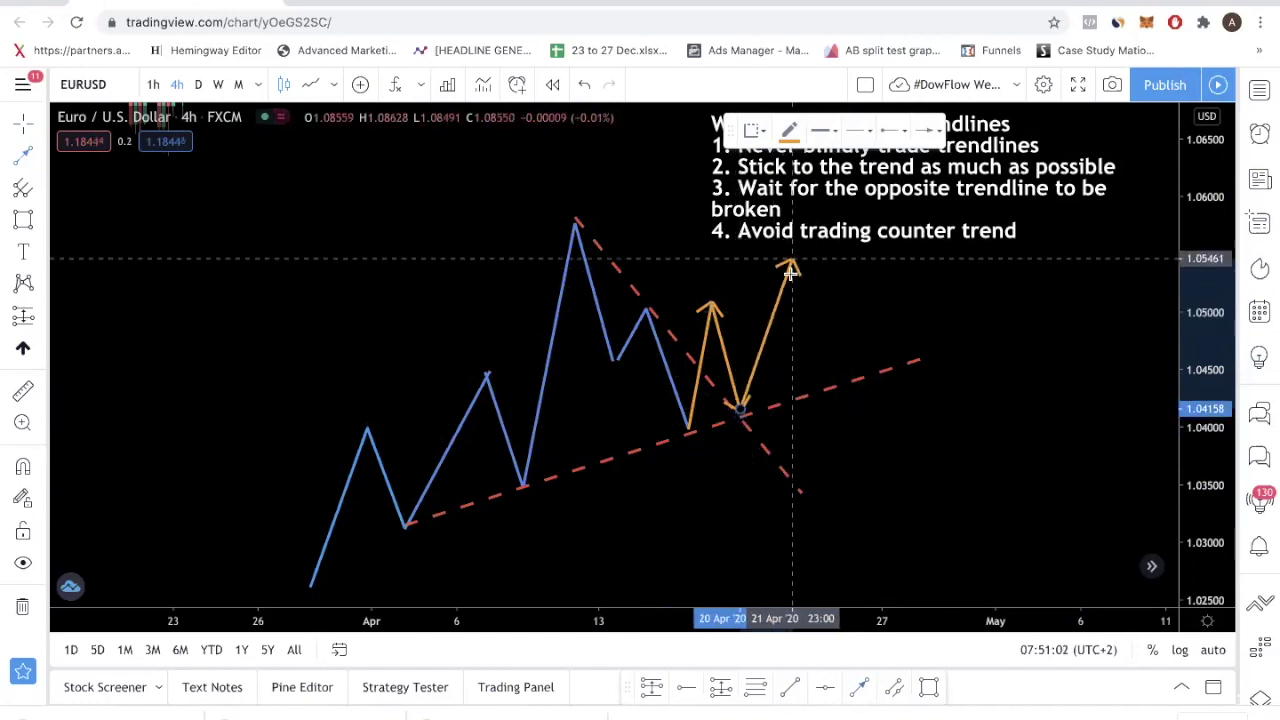
{"action": "key", "text": "Escape"}
Step: Shorten the rising arrow to the falling trendline at about 1.0450, and move the falling arrow to run from there to about 1.0328
{"action": "left_click_drag", "start_coordinate": [714, 315], "coordinate": [889, 356]}
{"action": "left_click_drag", "start_coordinate": [712, 308], "coordinate": [703, 368]}
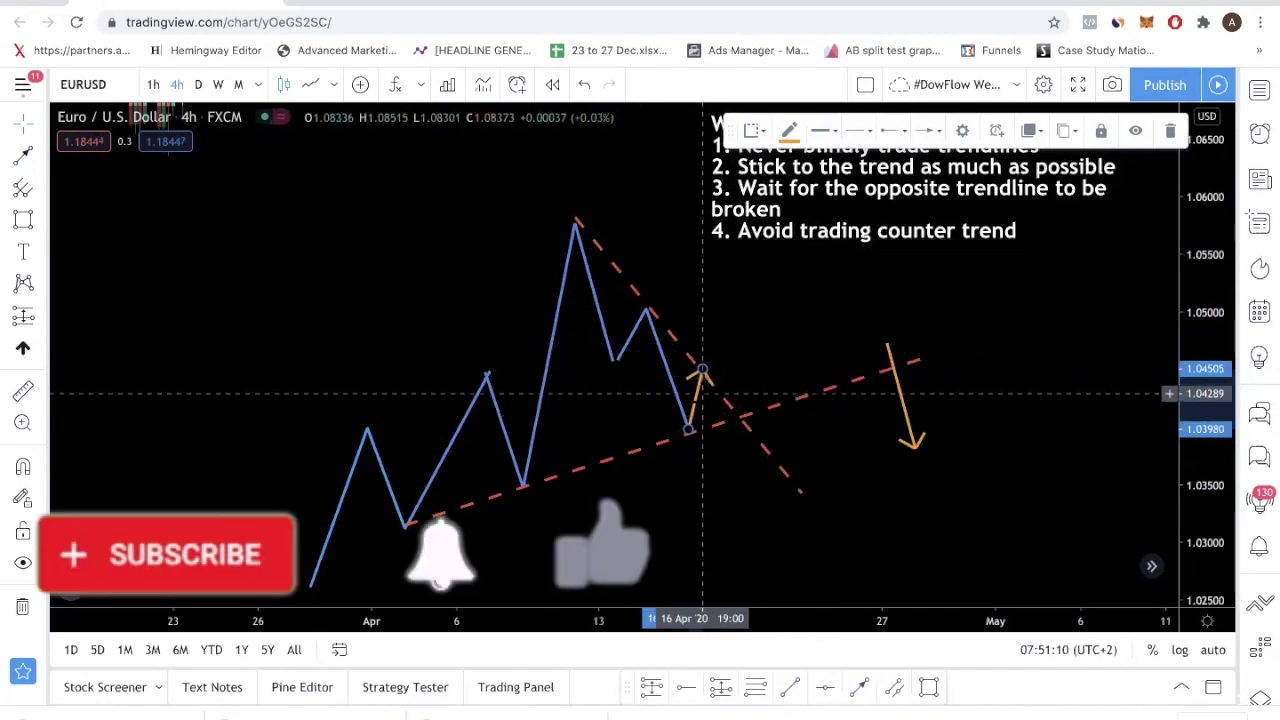
{"action": "left_click_drag", "start_coordinate": [914, 428], "coordinate": [745, 509]}
{"action": "left_click", "coordinate": [917, 409]}
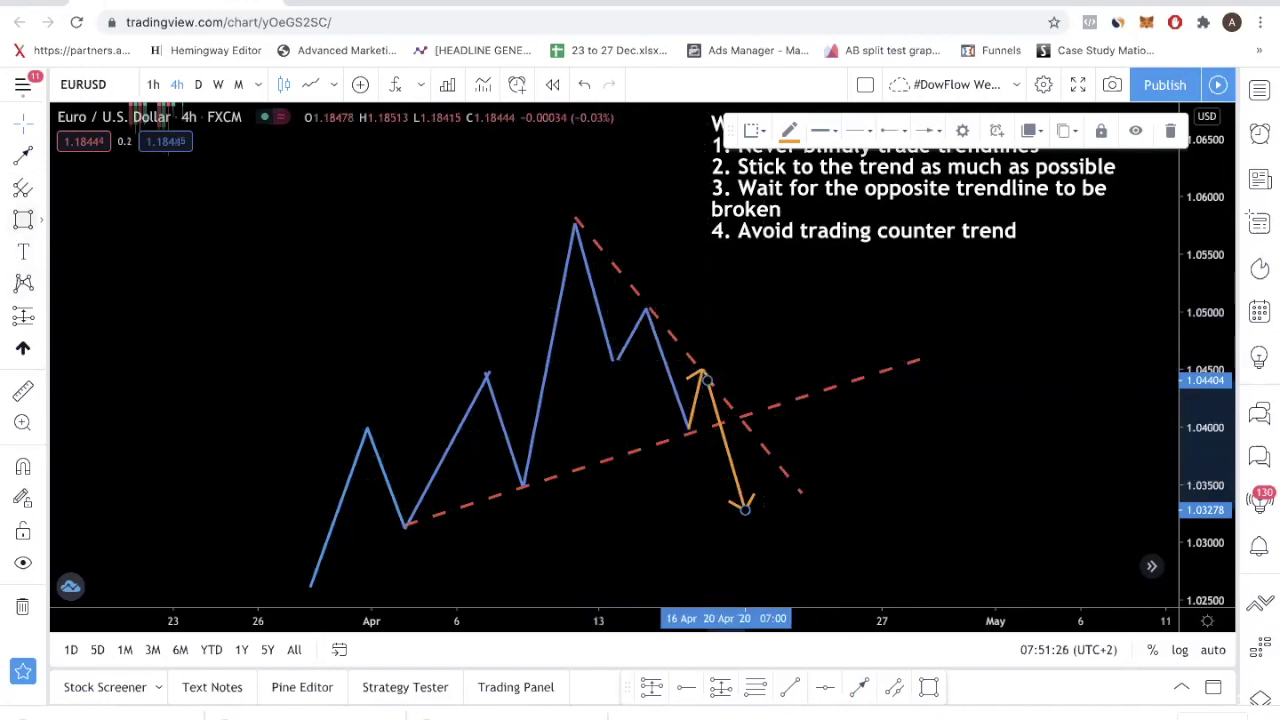
Step: Draw a retest arrow from the falling arrow's tip up to the underside of the rising dashed trendline
{"action": "left_click", "coordinate": [863, 690]}
{"action": "left_click", "coordinate": [745, 504]}
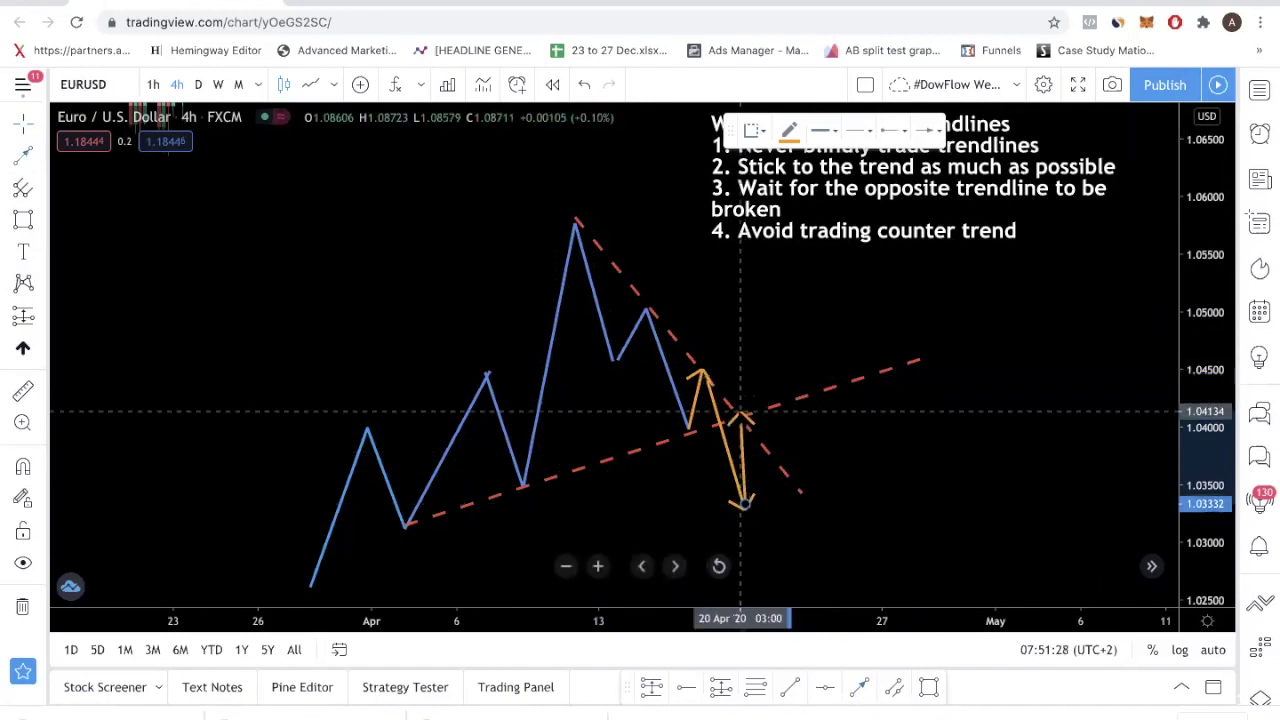
{"action": "left_click", "coordinate": [745, 420]}
{"action": "left_click", "coordinate": [920, 406]}
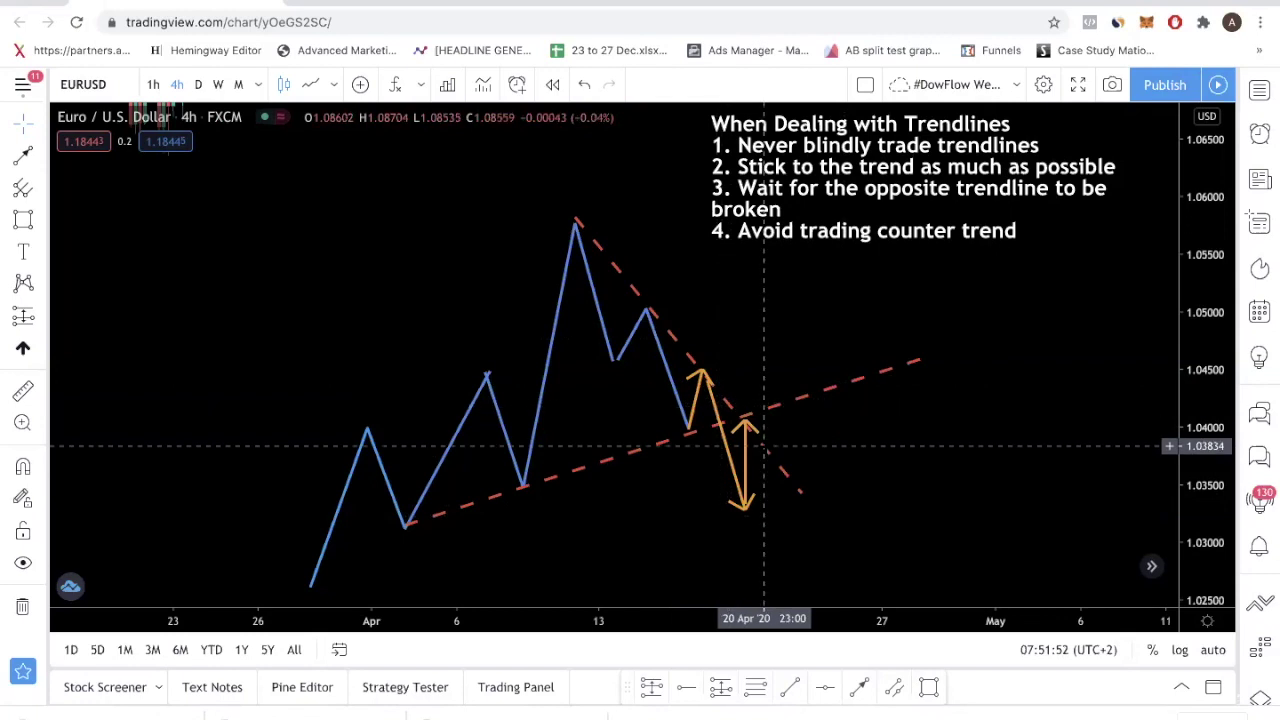
Step: Delete the retest arrow and the falling arrow that breaks the rising trendline
{"action": "left_click", "coordinate": [746, 458]}
{"action": "key", "text": "Delete"}
{"action": "left_click", "coordinate": [738, 477]}
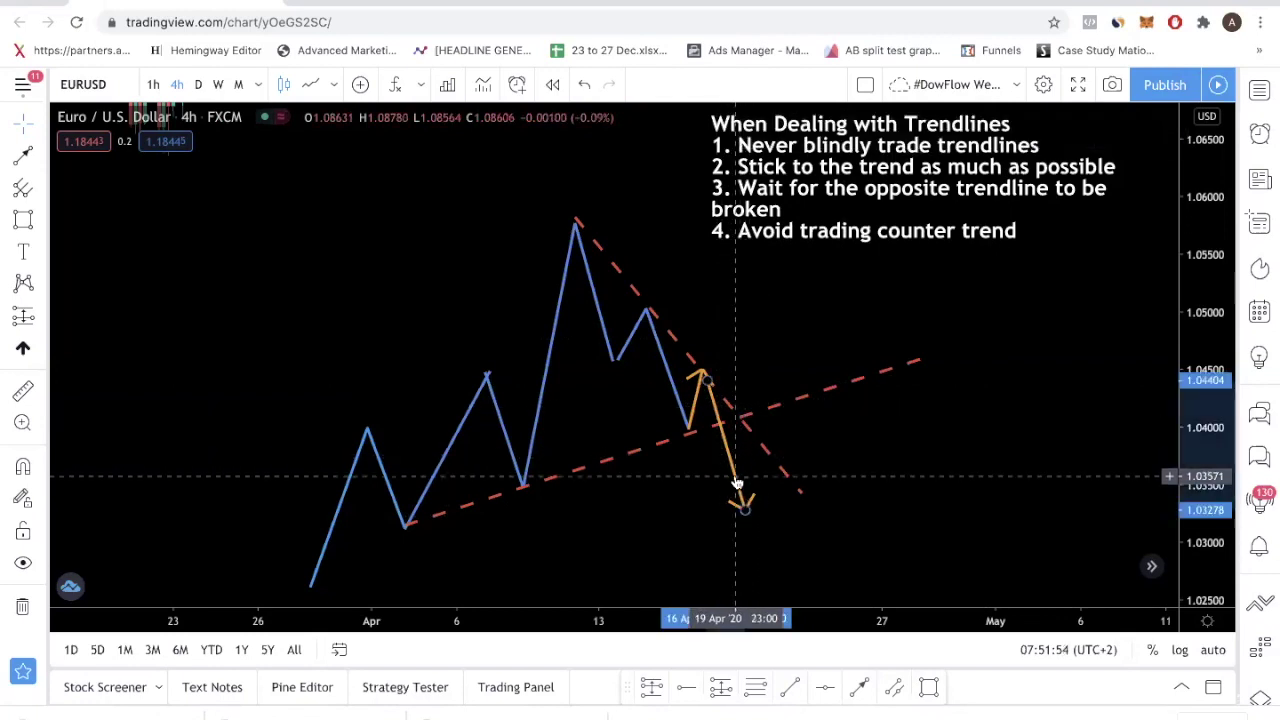
{"action": "key", "text": "Delete"}
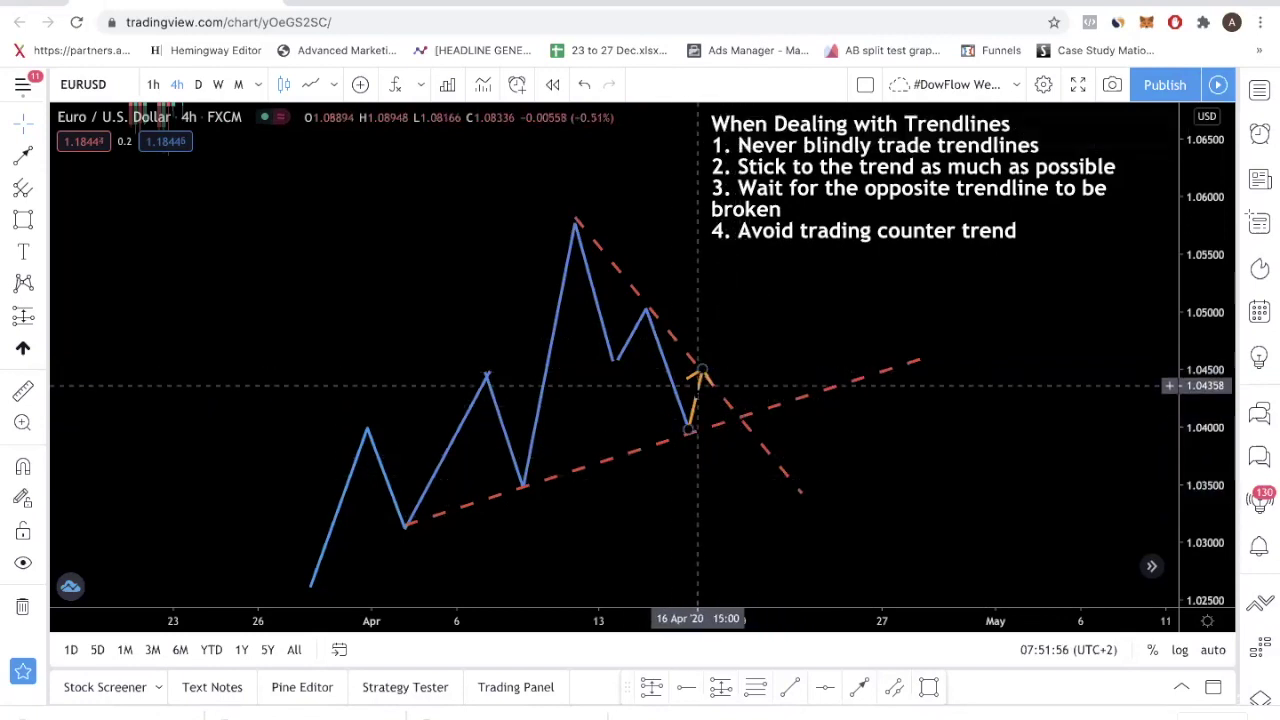
Step: Extend the rising arrow past the falling trendline to about 1.0514, and draw an arrow from its tip down to the trendline crossing
{"action": "left_click", "coordinate": [704, 372]}
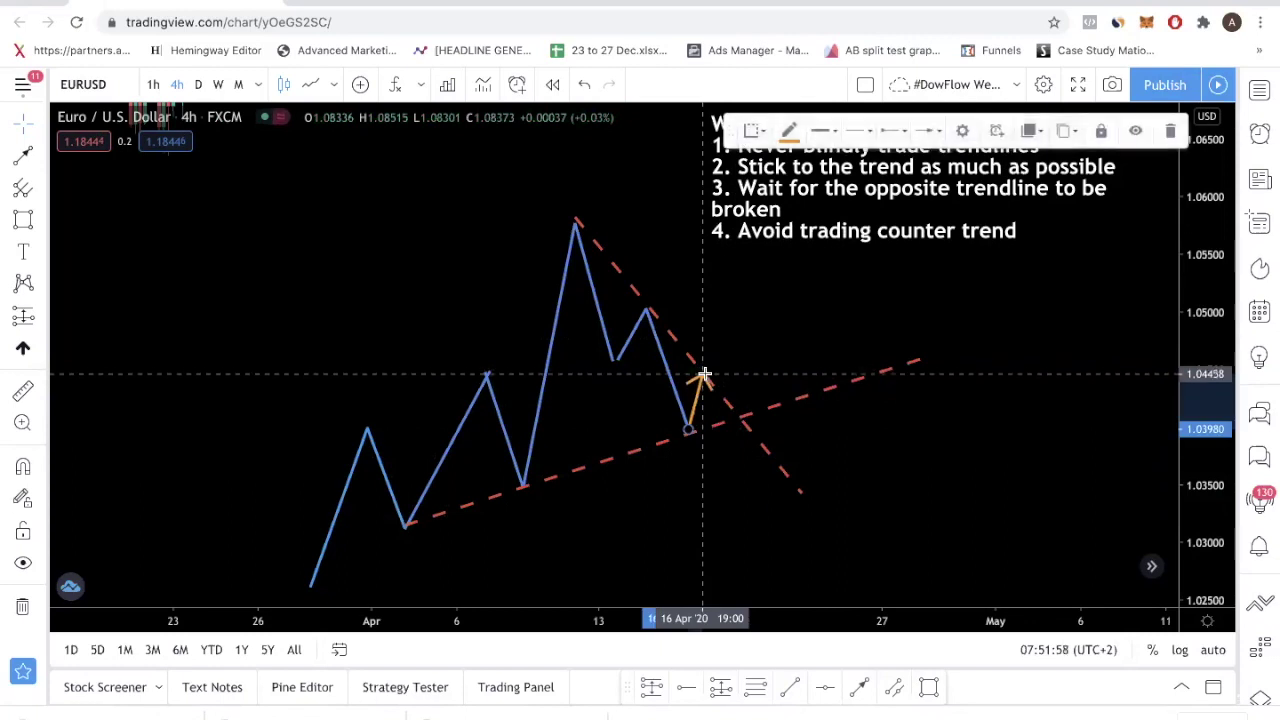
{"action": "left_click_drag", "start_coordinate": [704, 372], "coordinate": [722, 296]}
{"action": "left_click", "coordinate": [42, 156]}
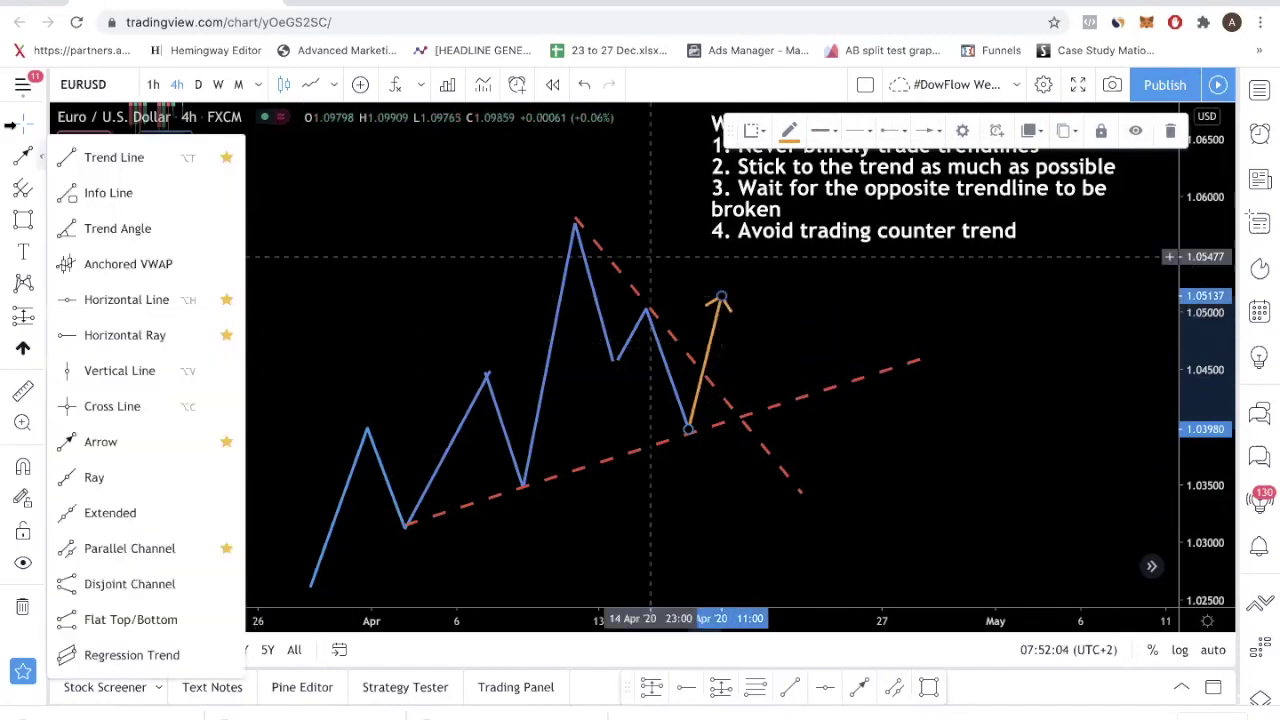
{"action": "left_click", "coordinate": [386, 221]}
{"action": "left_click", "coordinate": [860, 690]}
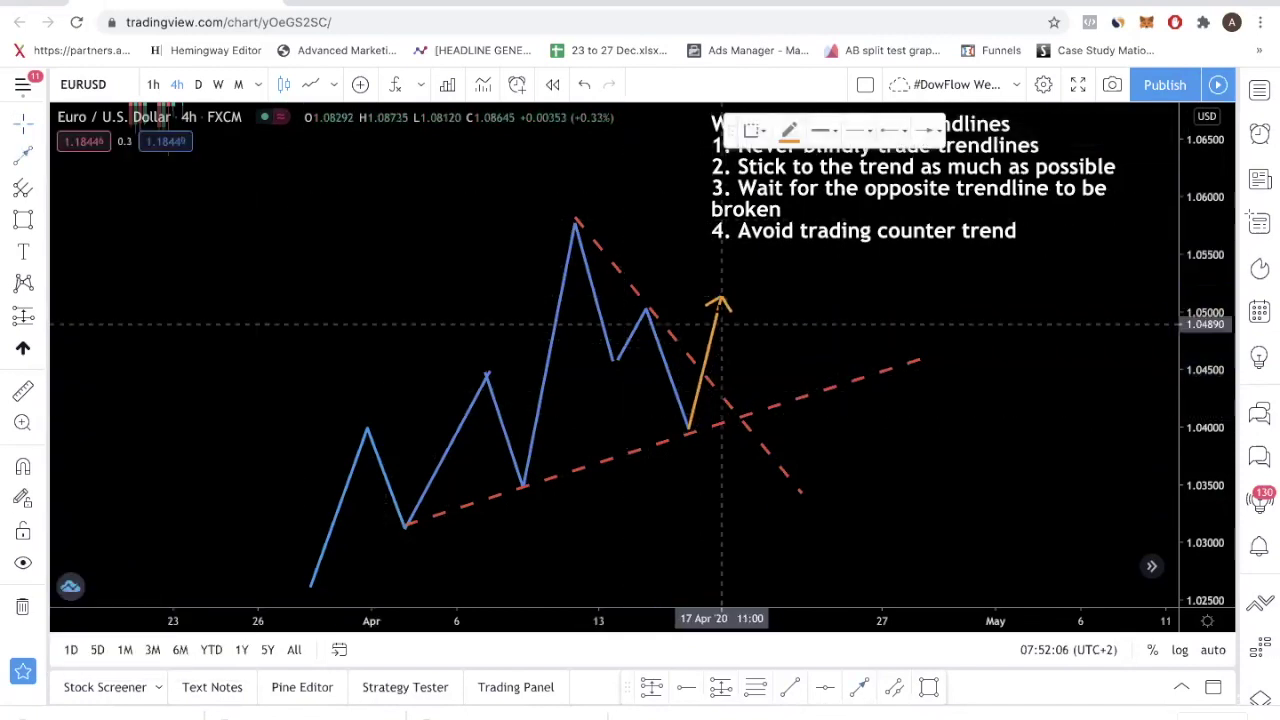
{"action": "left_click", "coordinate": [717, 302]}
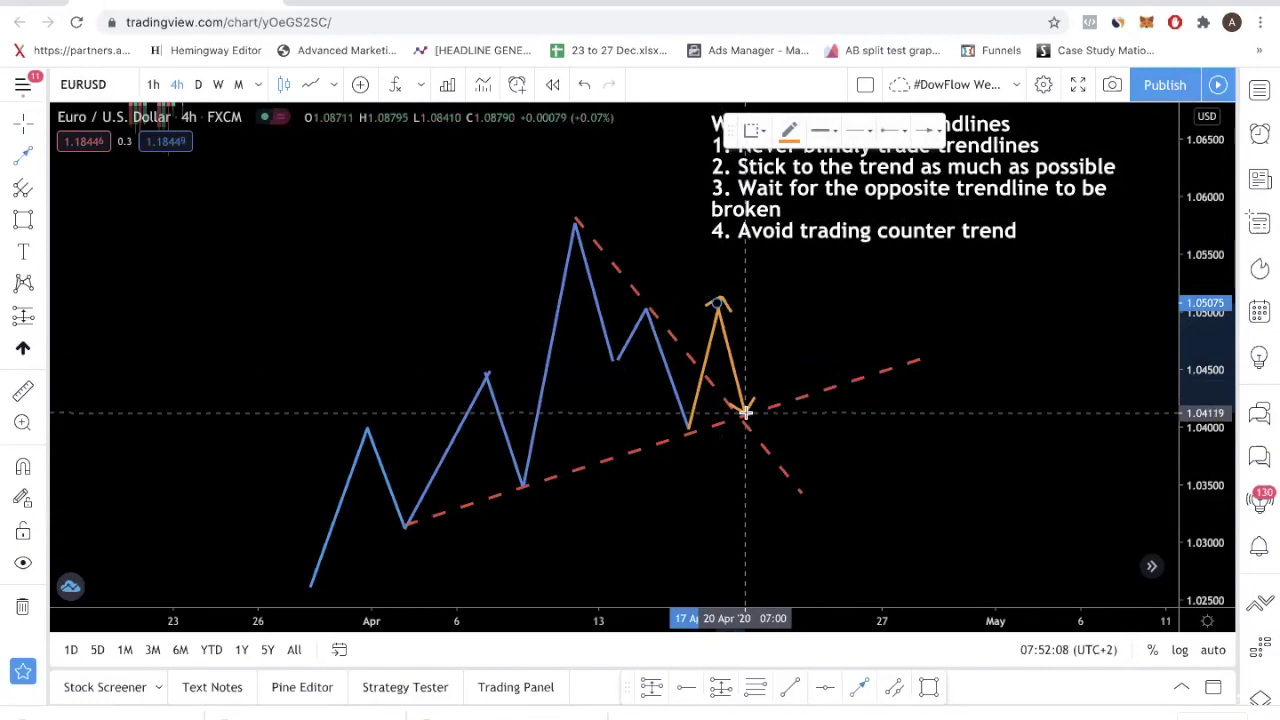
{"action": "left_click", "coordinate": [746, 411]}
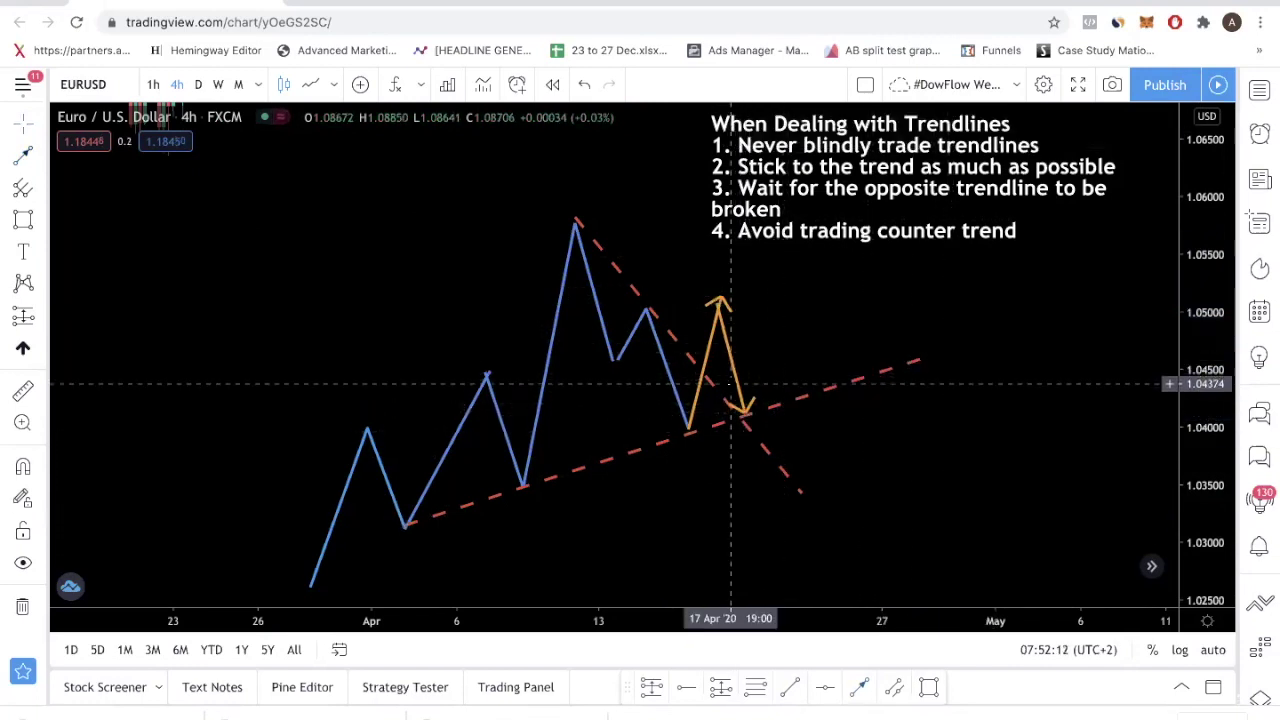
Step: Draw an arrow from the falling trendline down to about 1.0329, and another from its tip back up to the rising trendline
{"action": "left_click", "coordinate": [700, 375]}
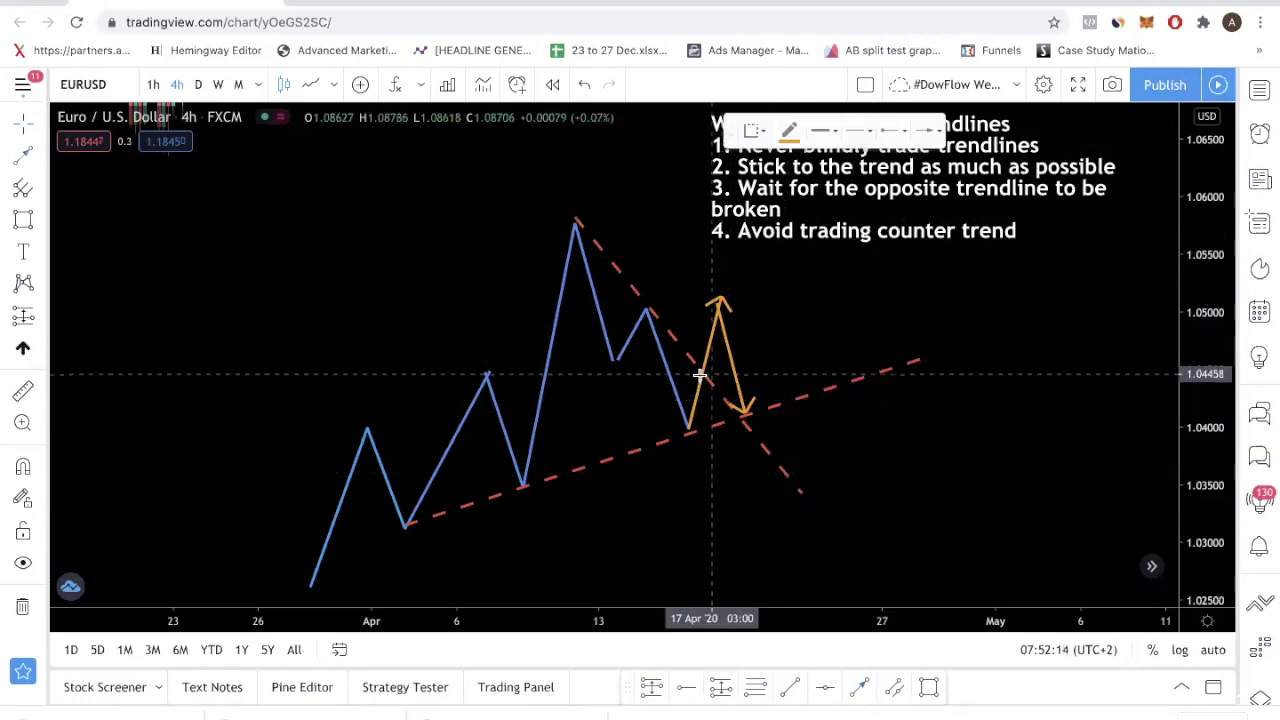
{"action": "left_click", "coordinate": [721, 507]}
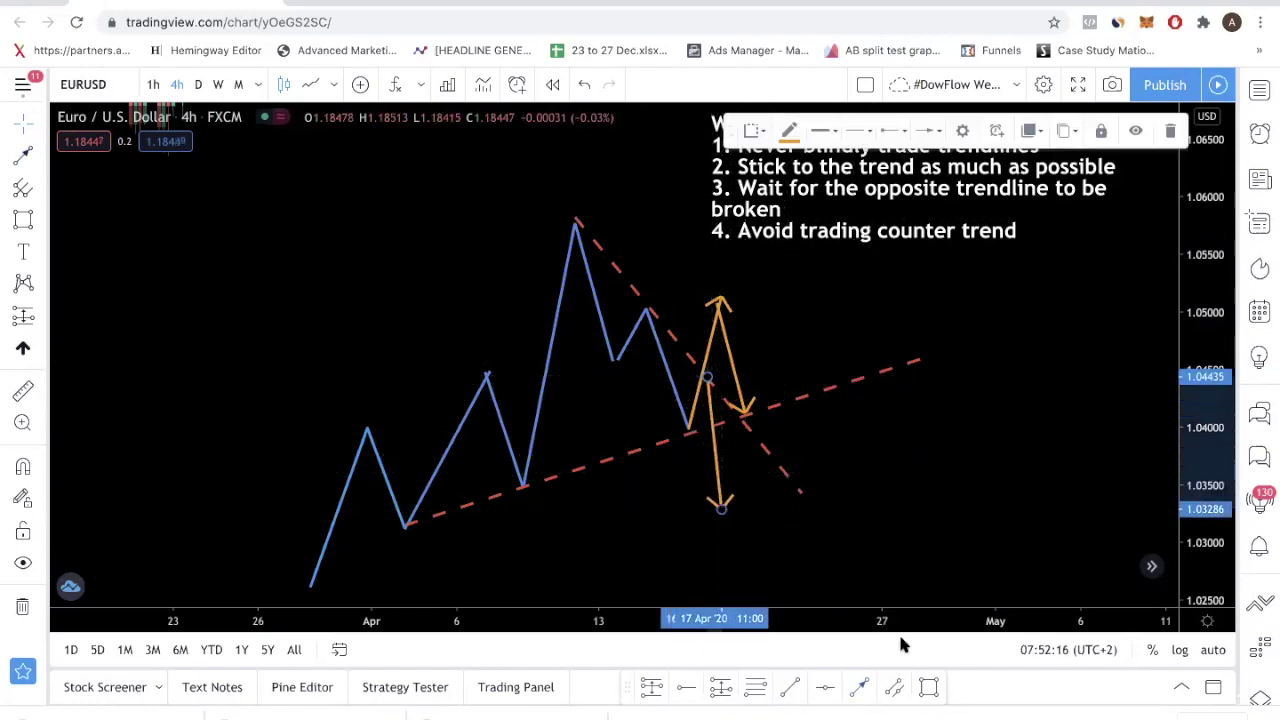
{"action": "left_click", "coordinate": [858, 687]}
{"action": "left_click", "coordinate": [721, 506]}
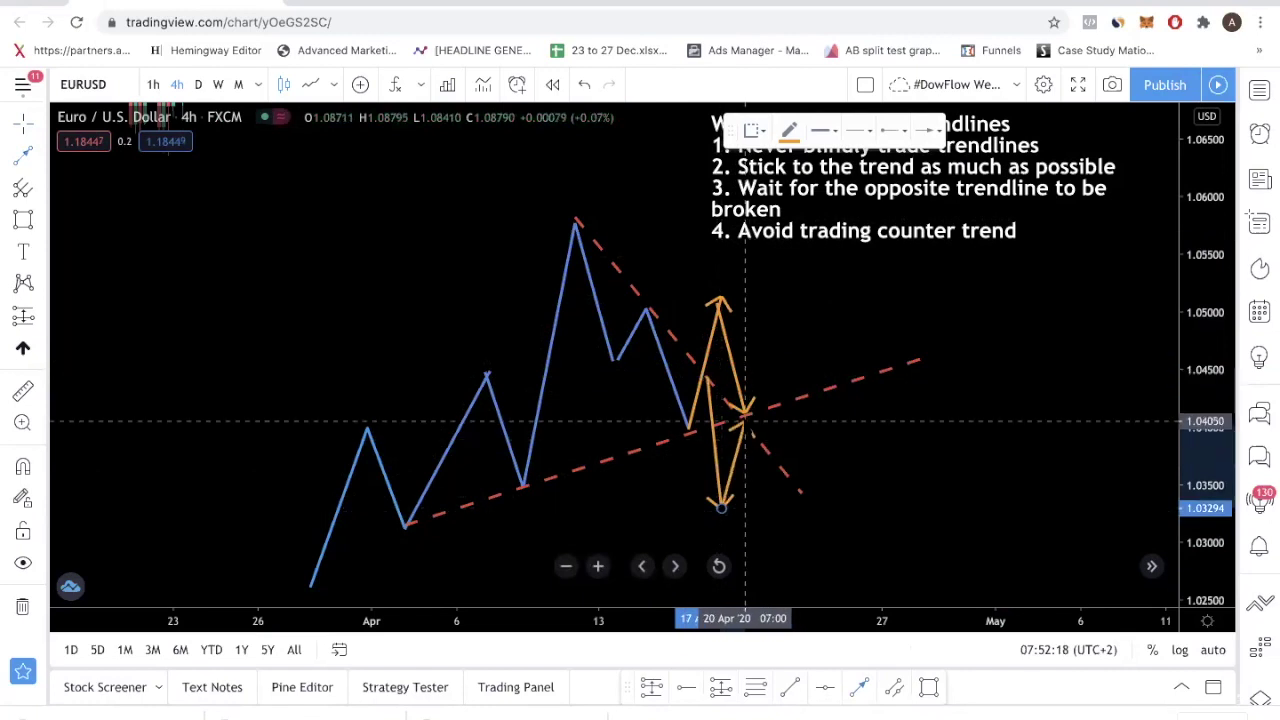
{"action": "left_click", "coordinate": [745, 418]}
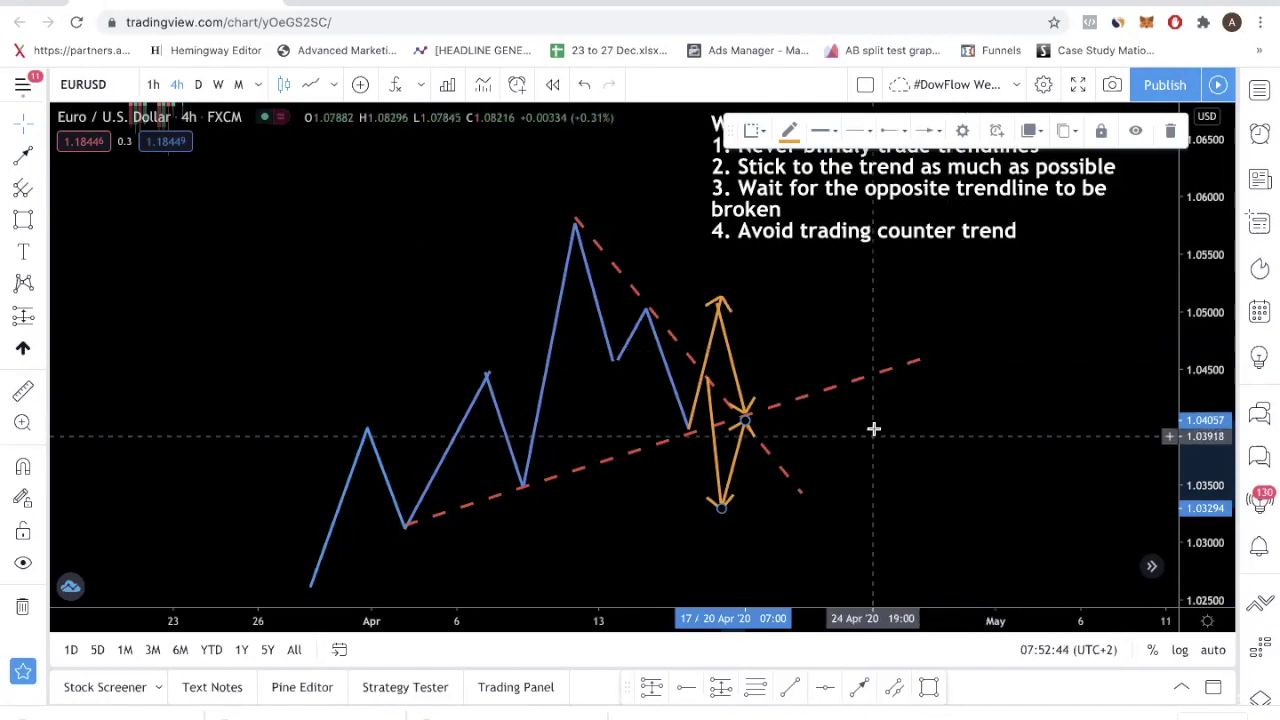
Step: Delete all four orange arrows drawn around the crossing of the dashed trendlines
{"action": "left_click", "coordinate": [774, 330]}
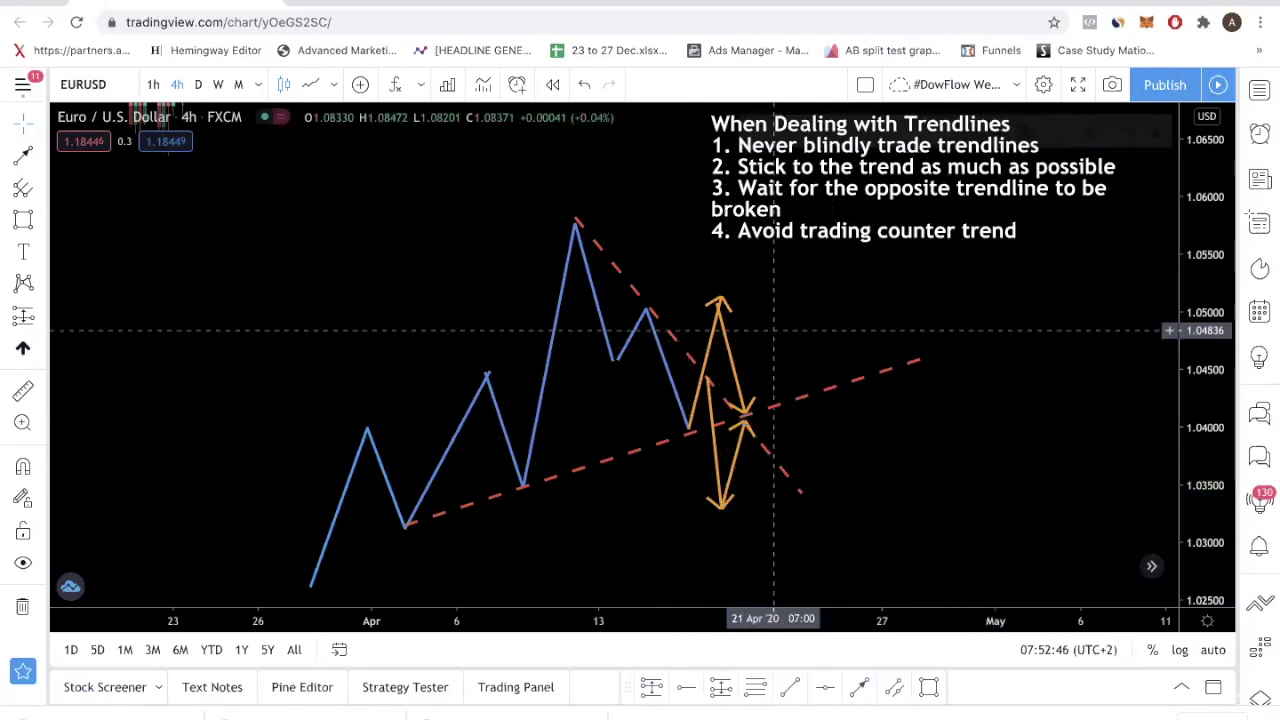
{"action": "left_click", "coordinate": [722, 323]}
{"action": "key", "text": "Delete"}
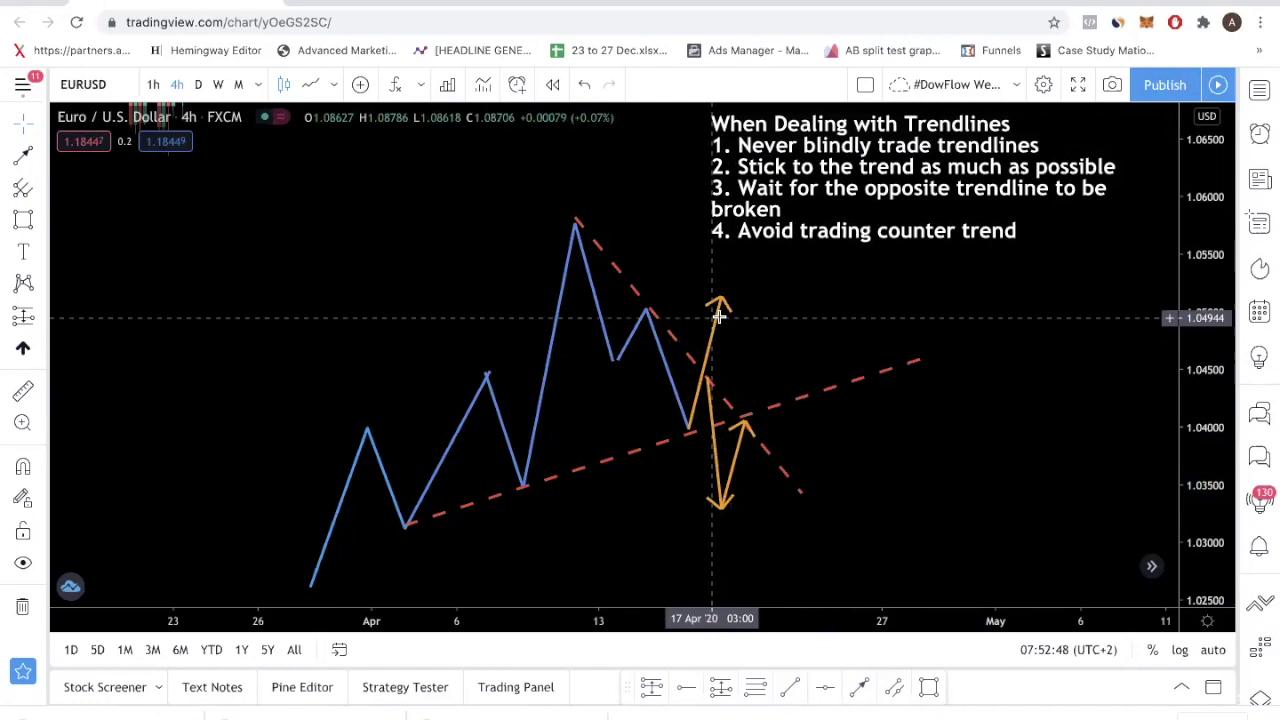
{"action": "left_click", "coordinate": [717, 323]}
{"action": "key", "text": "Delete"}
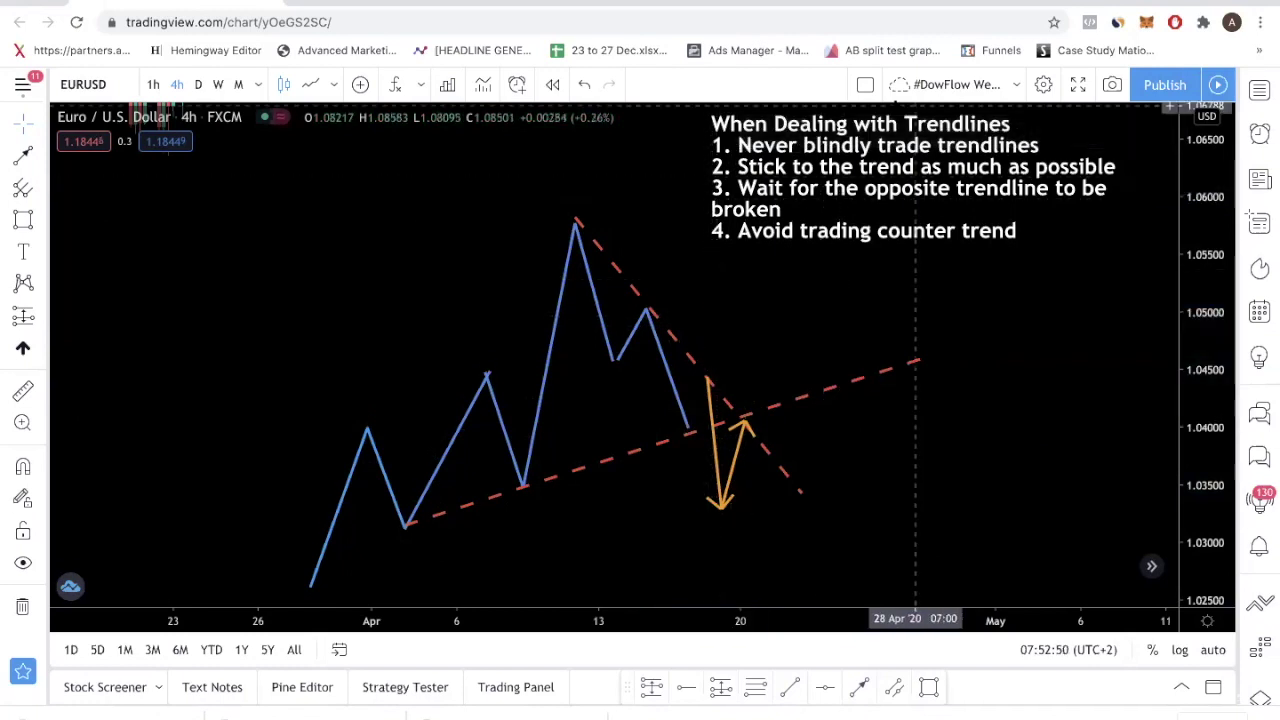
{"action": "key", "text": "ctrl+z"}
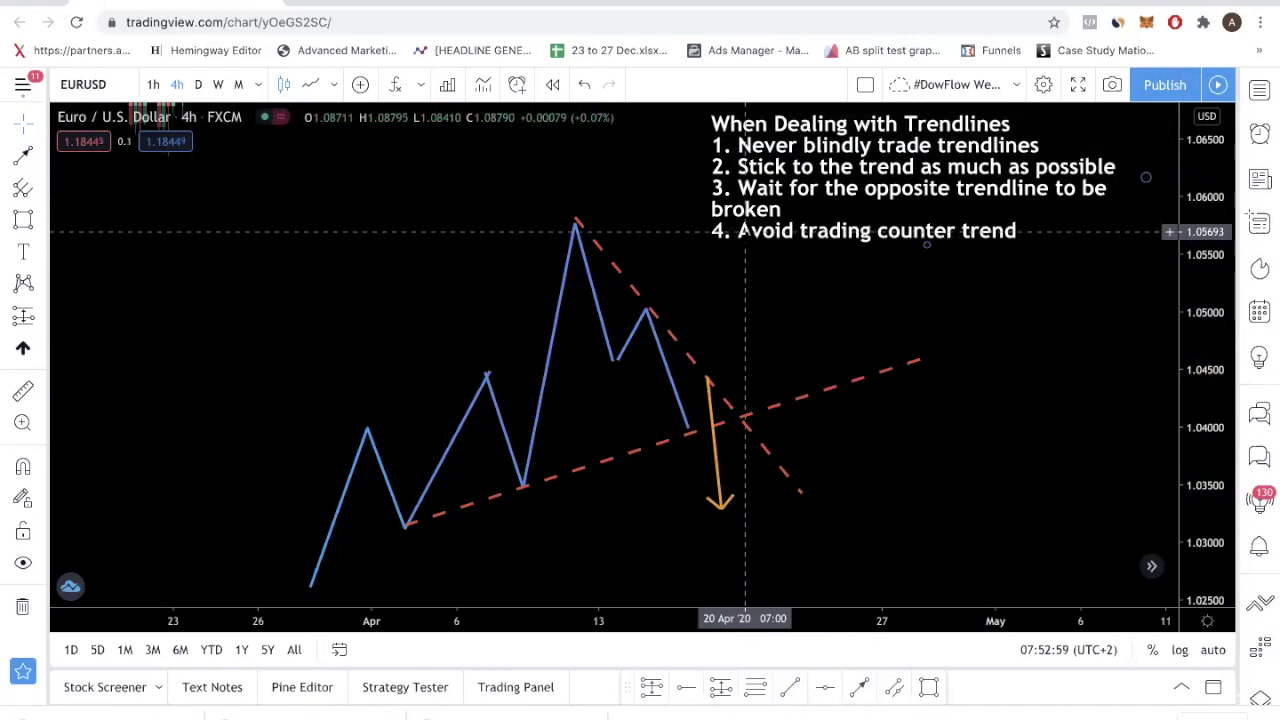
{"action": "mouse_move", "coordinate": [720, 500]}
{"action": "left_mouse_down"}
{"action": "mouse_move", "coordinate": [760, 451]}
{"action": "mouse_move", "coordinate": [751, 420]}
{"action": "left_mouse_up"}
{"action": "key", "text": "Delete"}
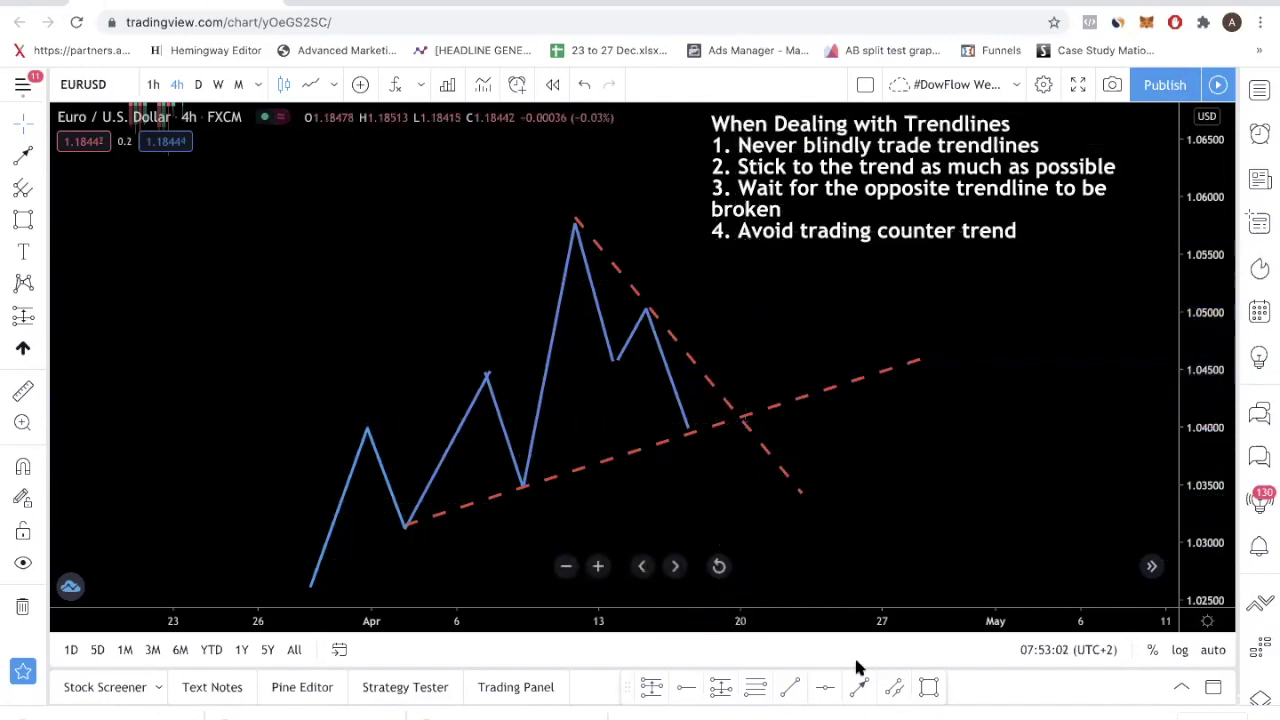
Step: Draw an arrow from the zigzag's last low up to the falling trendline at about 1.0452, and another back down to the rising trendline
{"action": "left_click", "coordinate": [858, 688]}
{"action": "left_click", "coordinate": [692, 432]}
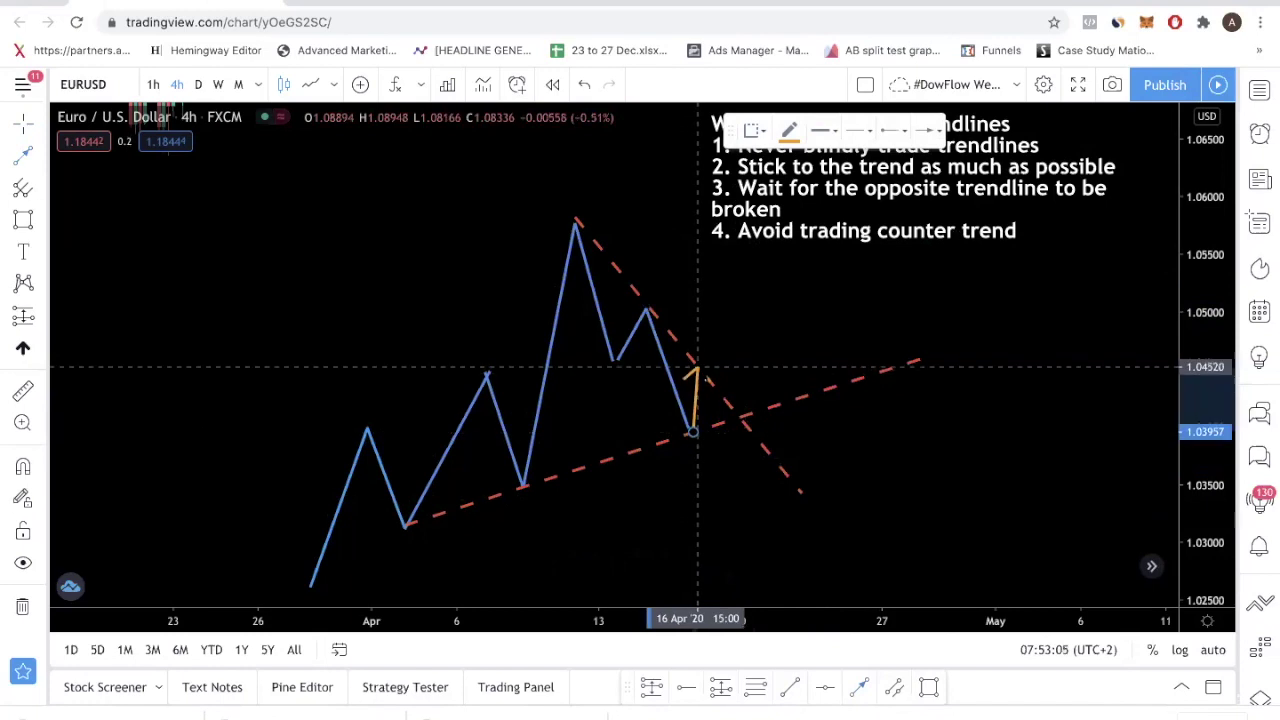
{"action": "left_click", "coordinate": [697, 370]}
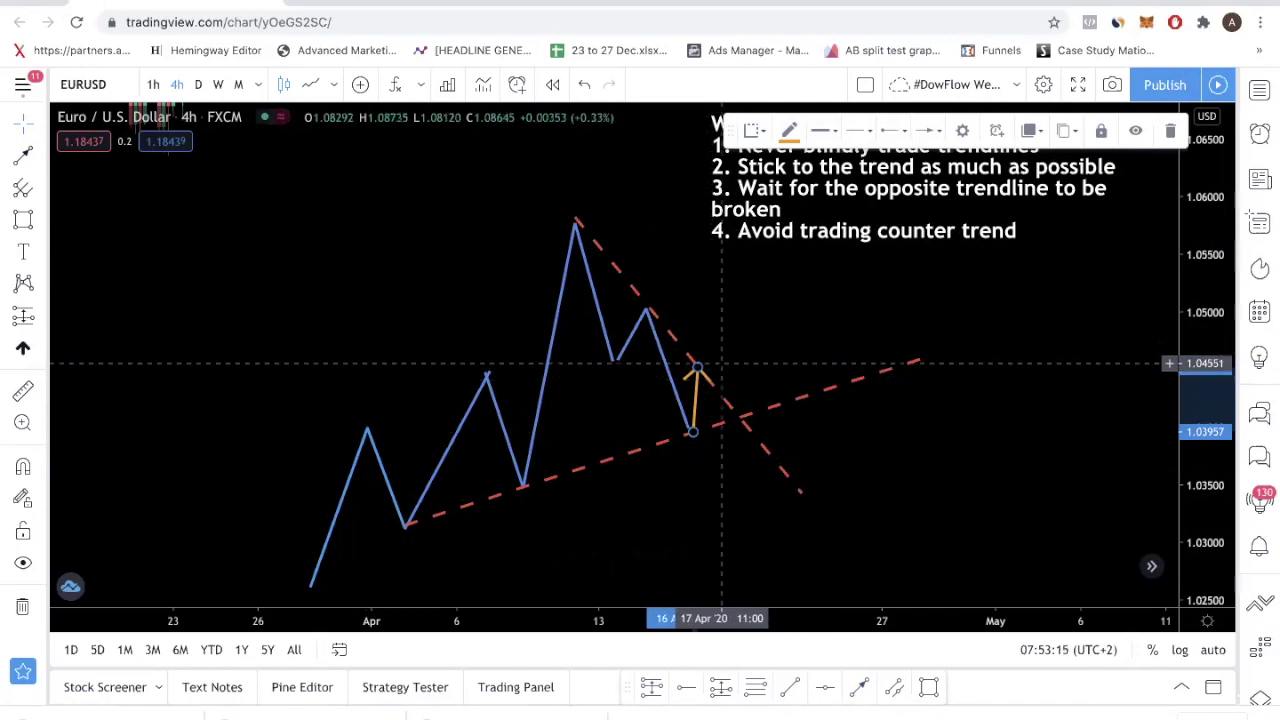
{"action": "left_click", "coordinate": [698, 367]}
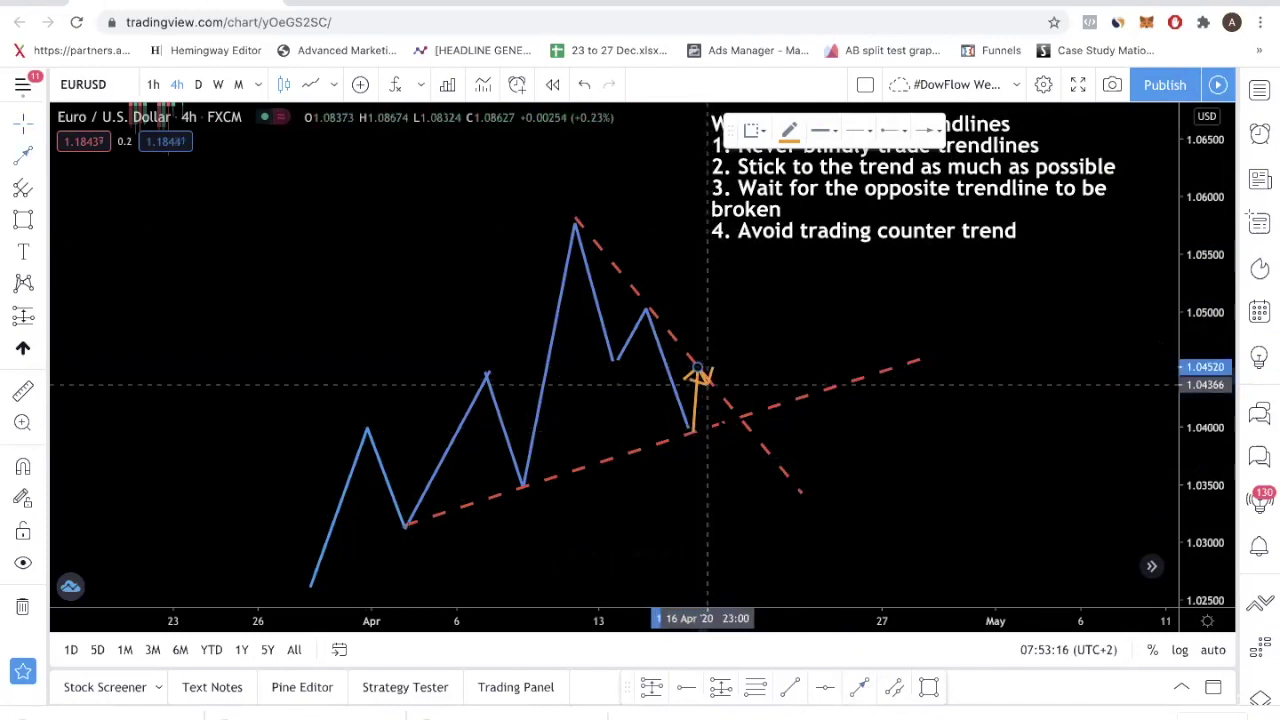
{"action": "left_click", "coordinate": [722, 425]}
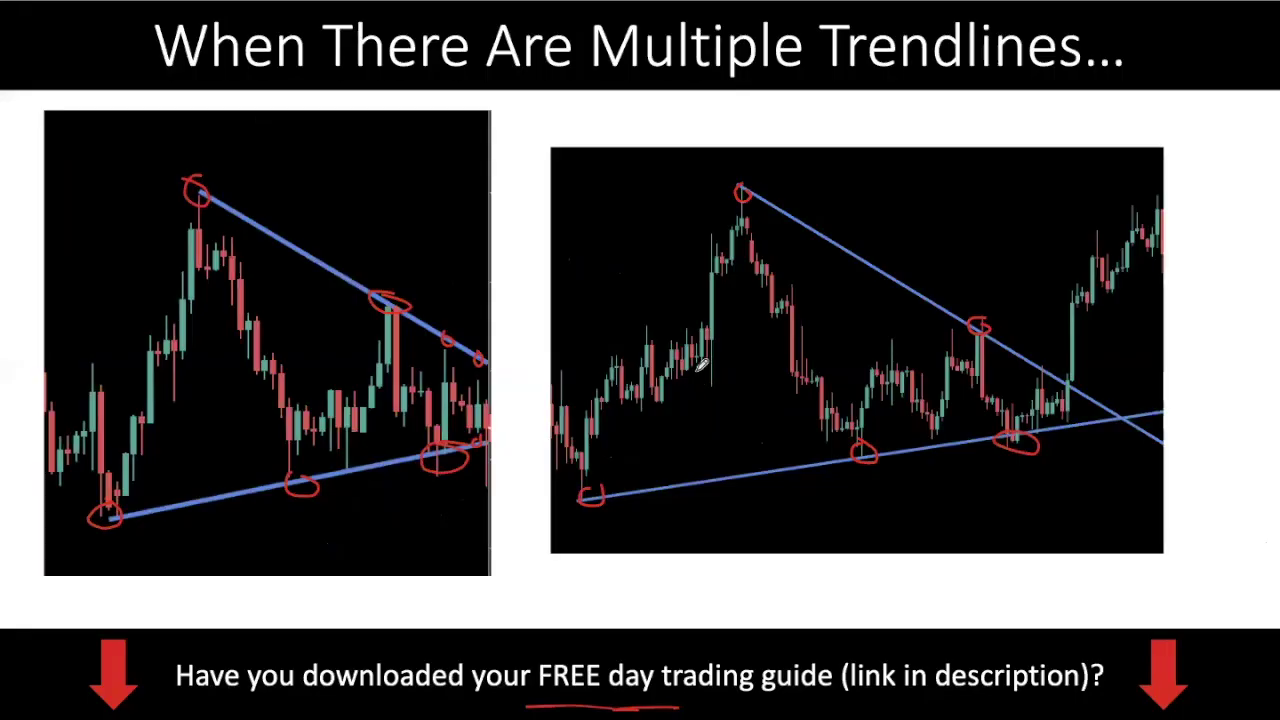
{"action": "key", "text": "Right"}
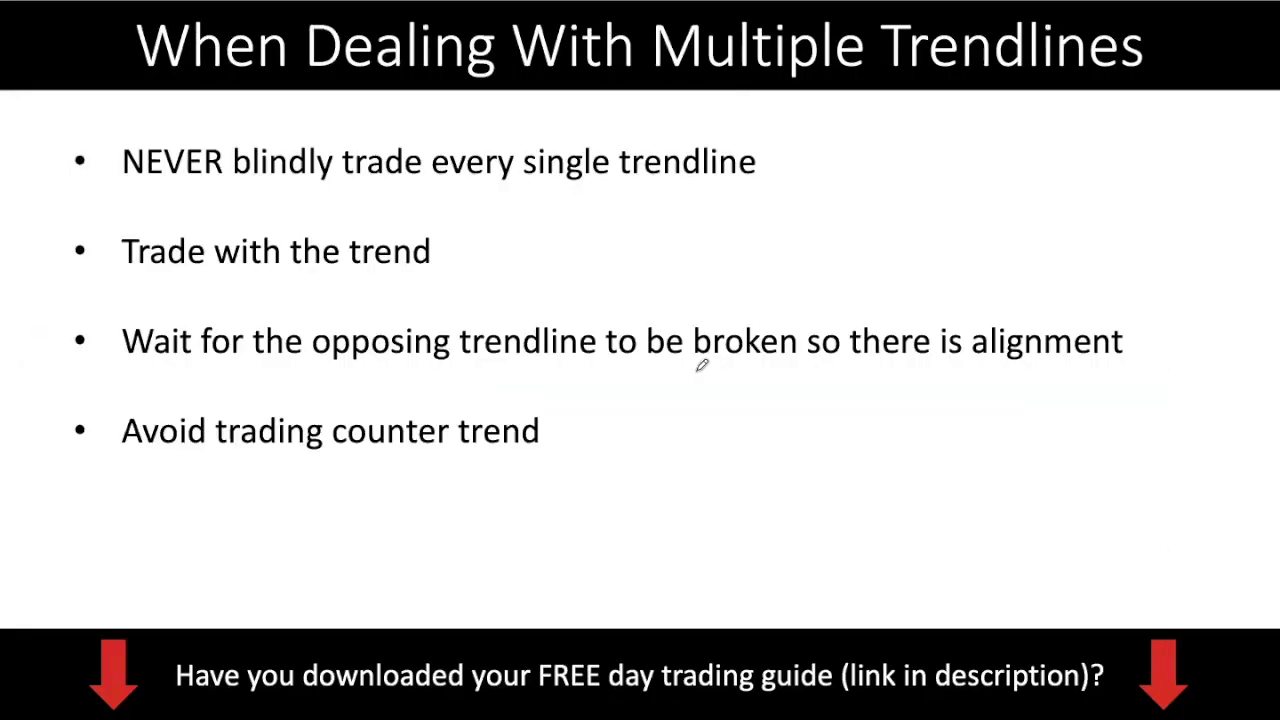
{"action": "key", "text": "Left"}
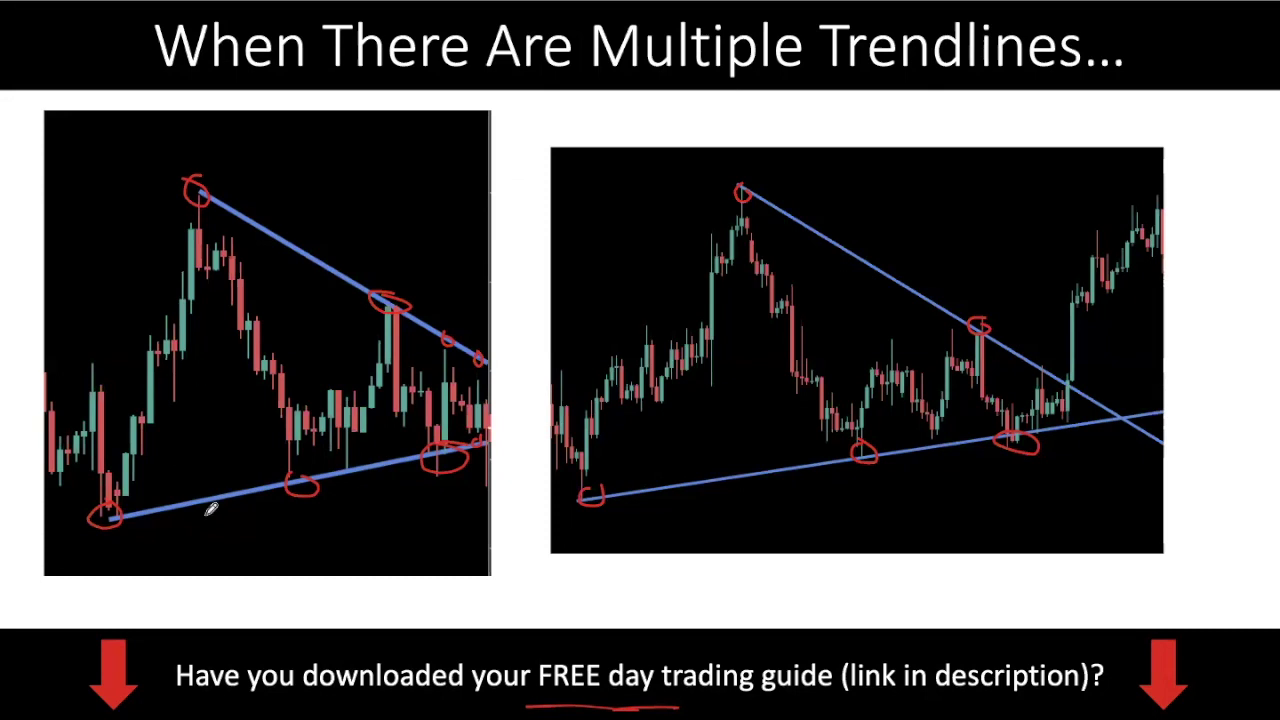
{"action": "mouse_move", "coordinate": [207, 532]}
{"action": "left_mouse_down"}
{"action": "mouse_move", "coordinate": [283, 503]}
{"action": "mouse_move", "coordinate": [280, 516]}
{"action": "left_mouse_up"}
{"action": "mouse_move", "coordinate": [280, 172]}
{"action": "left_mouse_down"}
{"action": "mouse_move", "coordinate": [348, 230]}
{"action": "mouse_move", "coordinate": [398, 196]}
{"action": "left_mouse_up"}
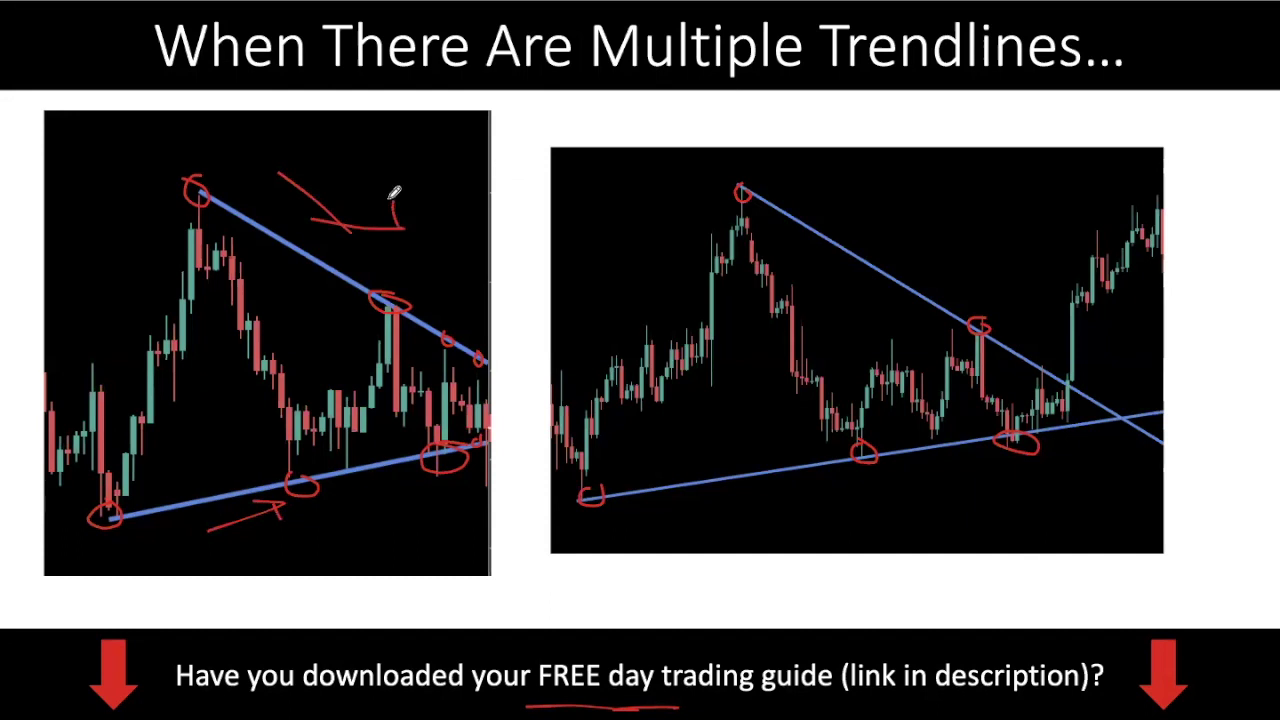